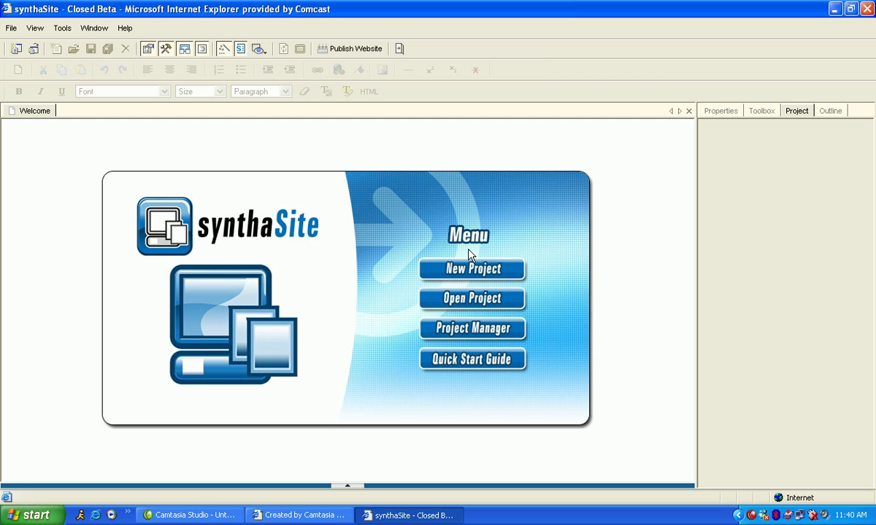
Step: Create a blank project named Acme Electronics and open its default page for editing
left_click(478, 276)
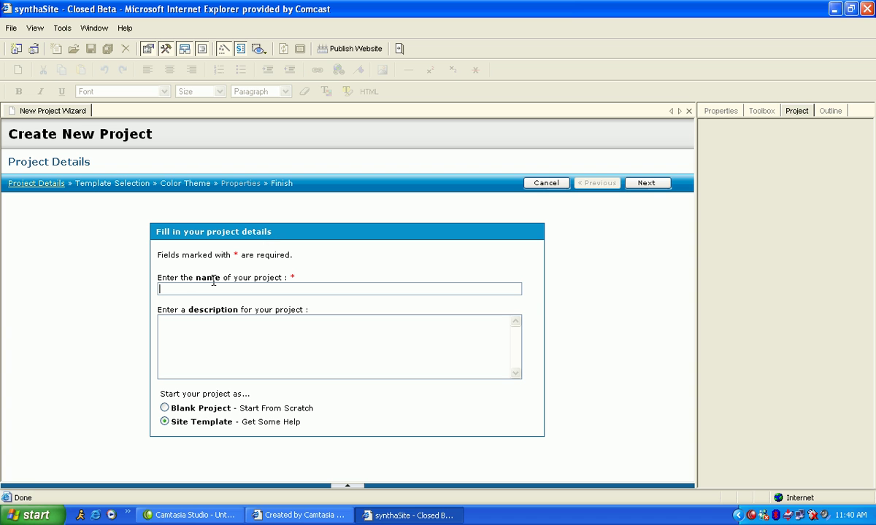
type("Acme Electronics")
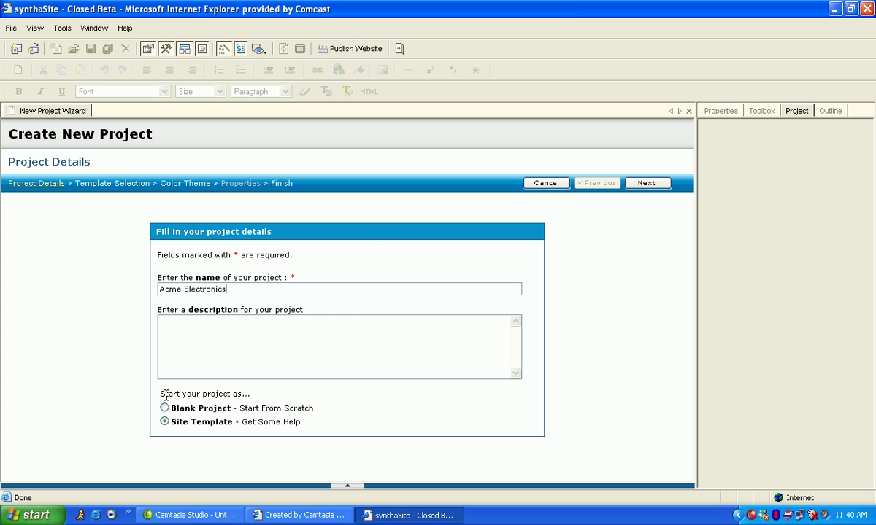
left_click(164, 408)
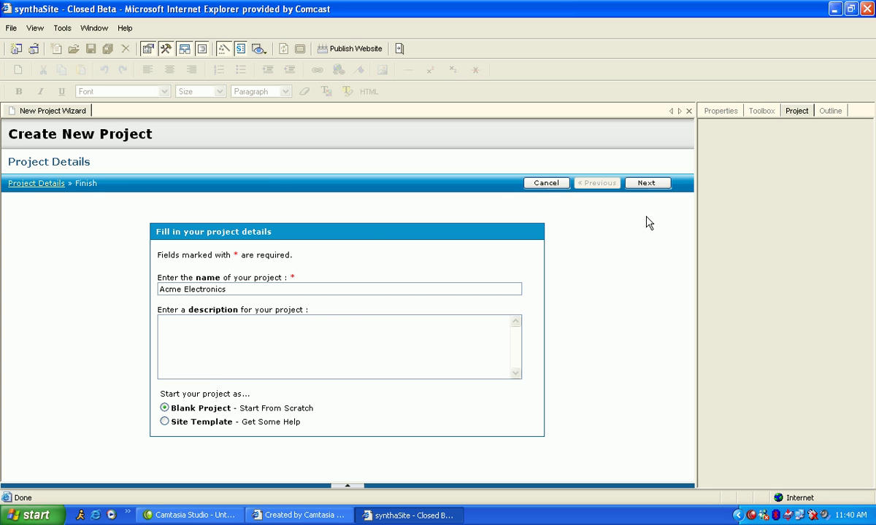
left_click(650, 184)
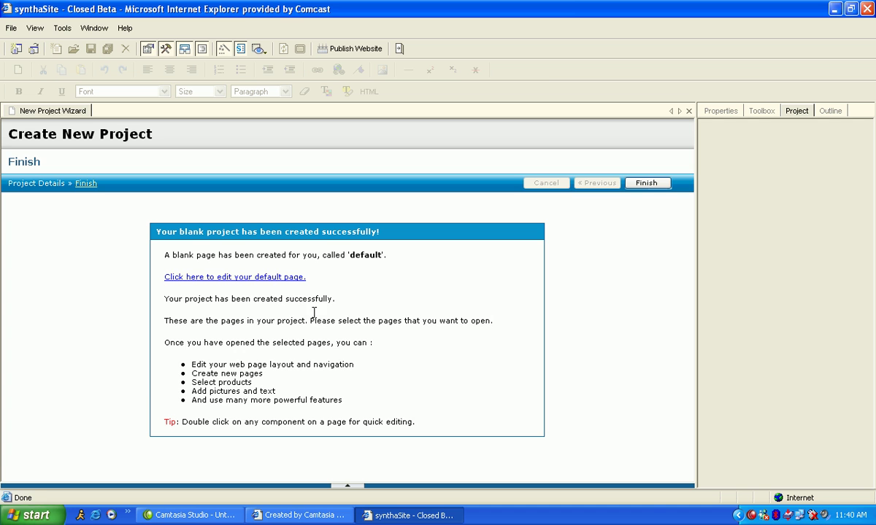
left_click(273, 281)
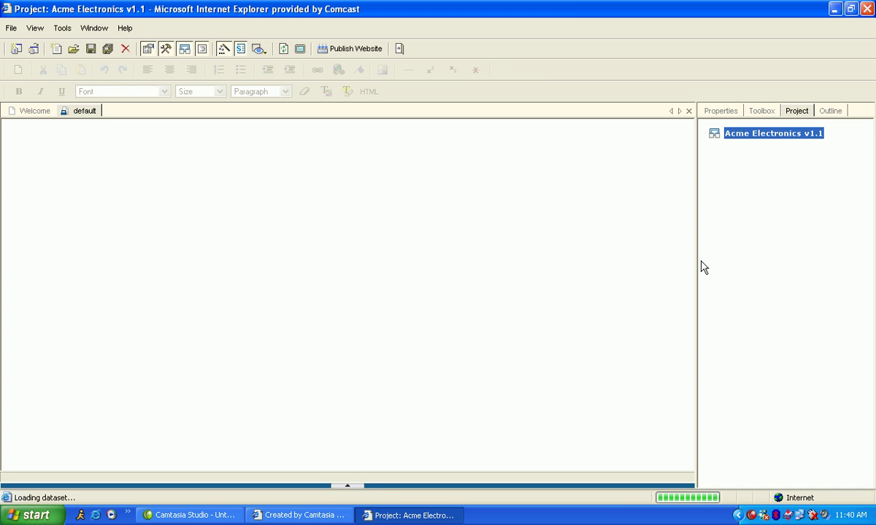
Step: Rename the project's default page to template
right_click(753, 150)
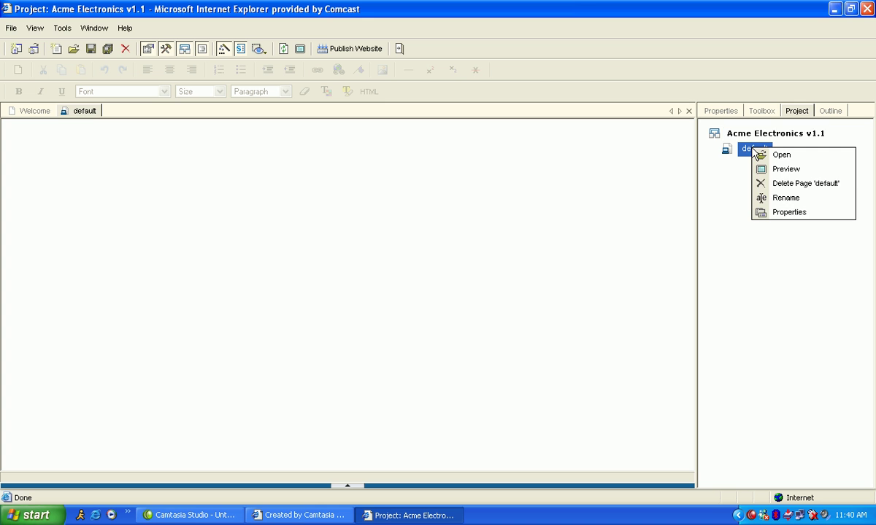
left_click(794, 198)
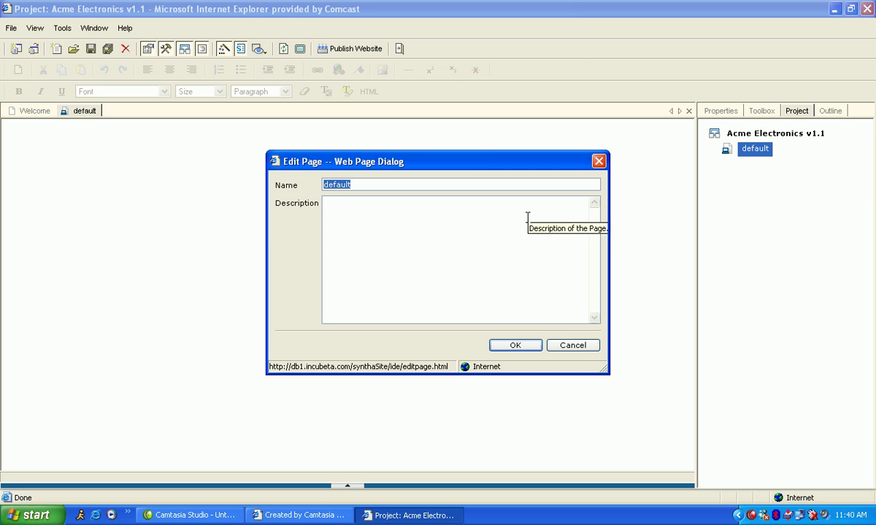
type("templste")
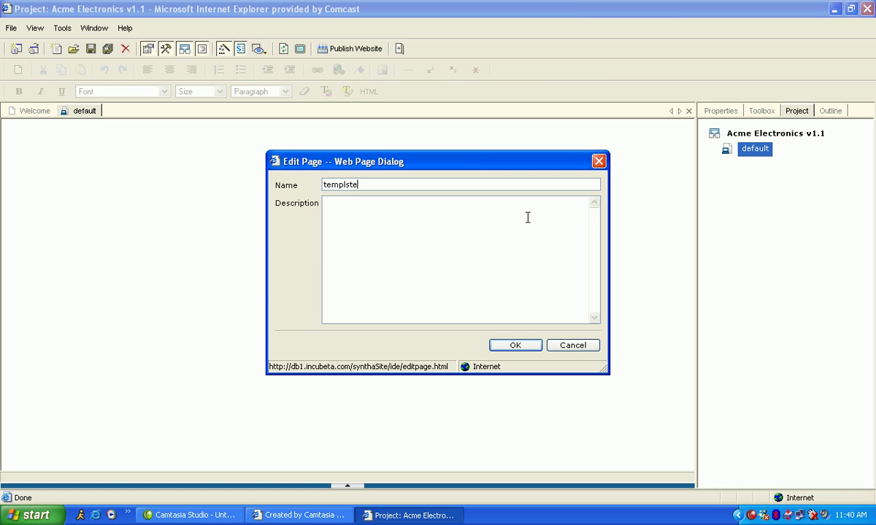
key("BackSpace")
key("BackSpace")
key("BackSpace")
type("ate")
left_click(520, 348)
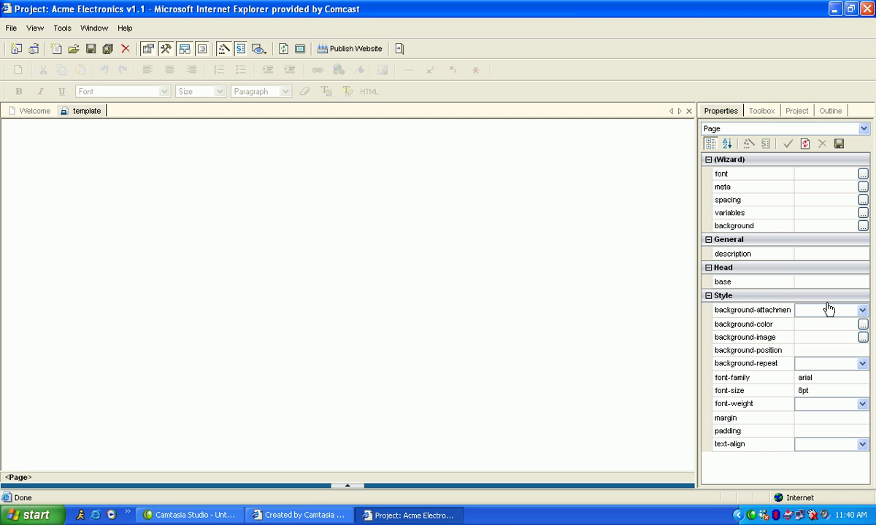
Step: Set the page's background color to the basic named silver-gray #c0c0c0
left_click(863, 325)
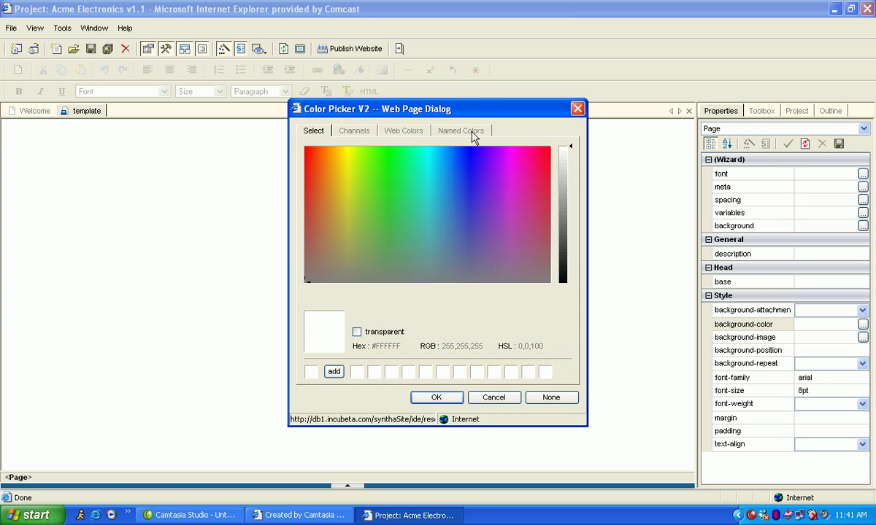
left_click(471, 133)
left_click(530, 160)
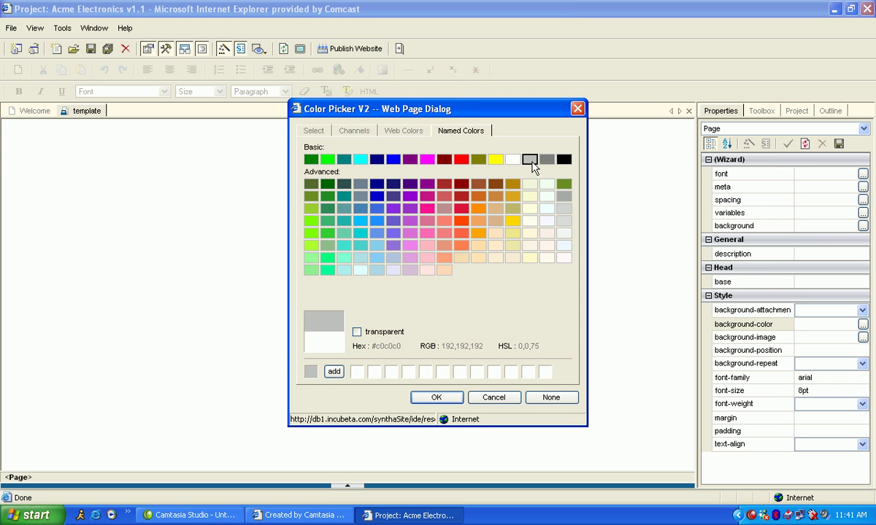
key("Return")
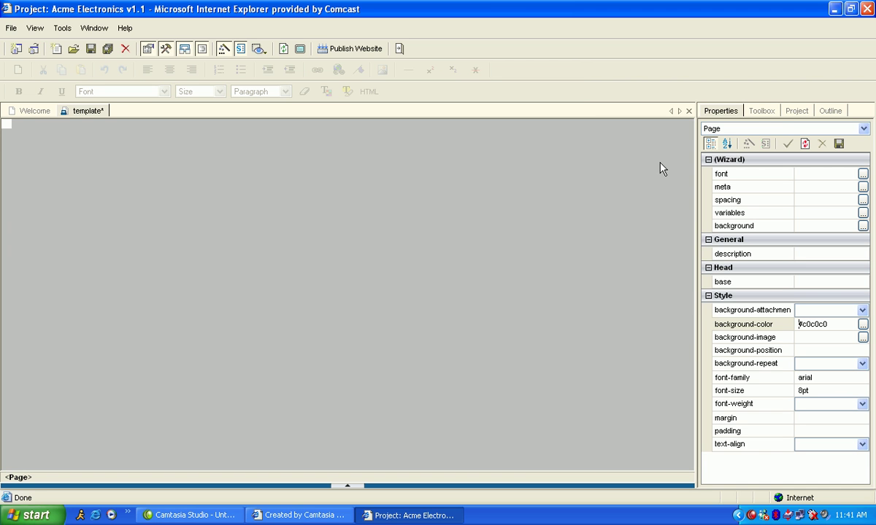
Step: Add a full-width rounded Advanced Panel to the empty template page from the layout components
left_click(770, 112)
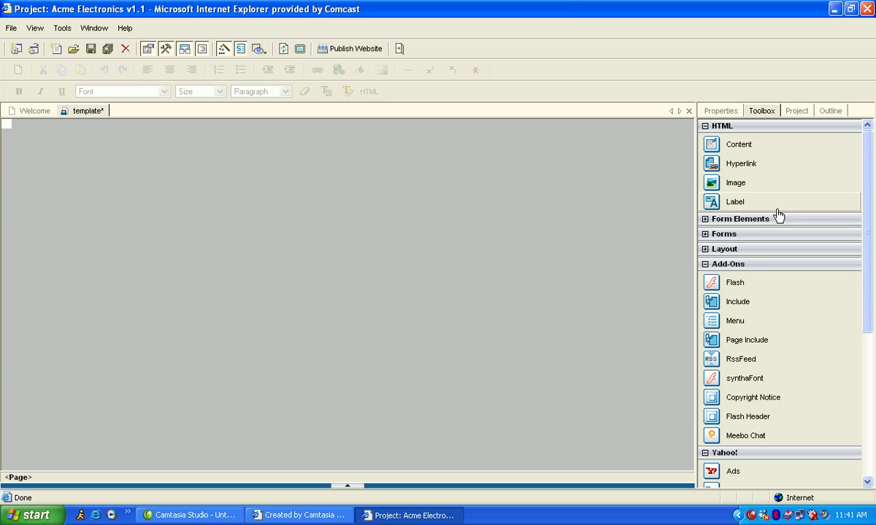
left_click(763, 251)
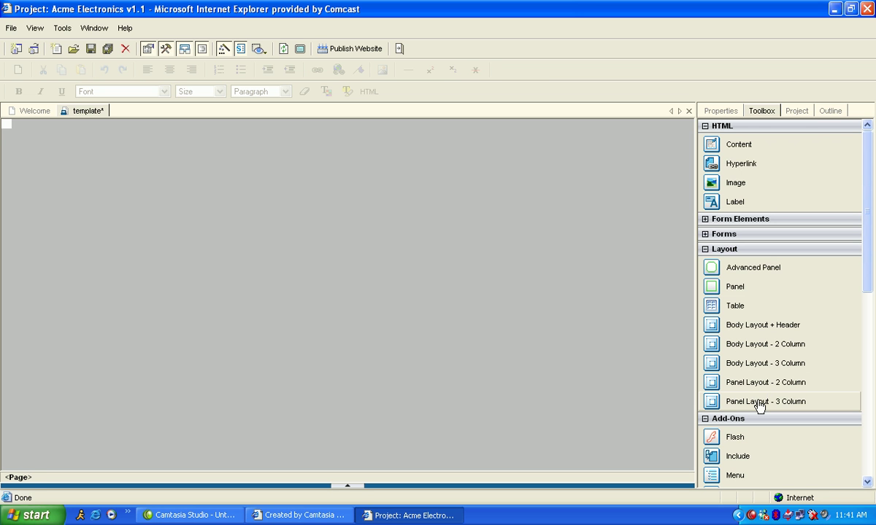
left_click_drag(759, 406, 477, 308)
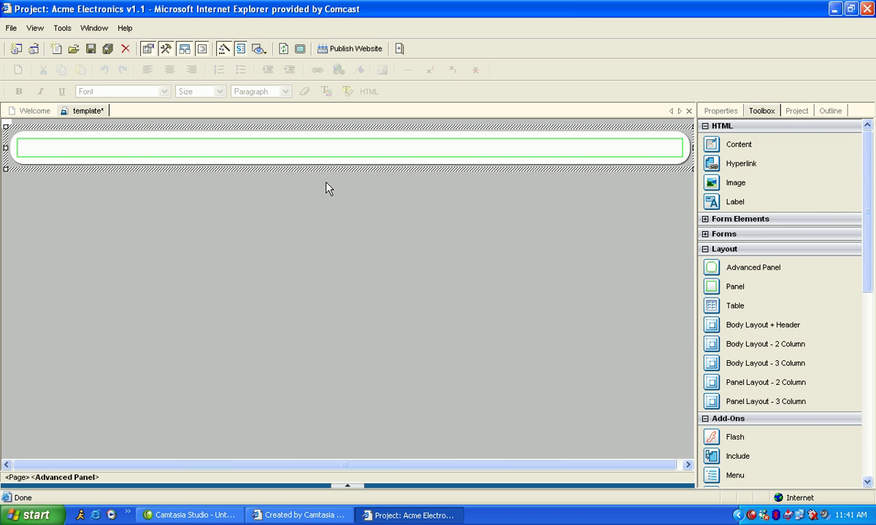
Step: Hide all visual aids on the page, then turn only the Bounding Box aid back on
left_click(256, 49)
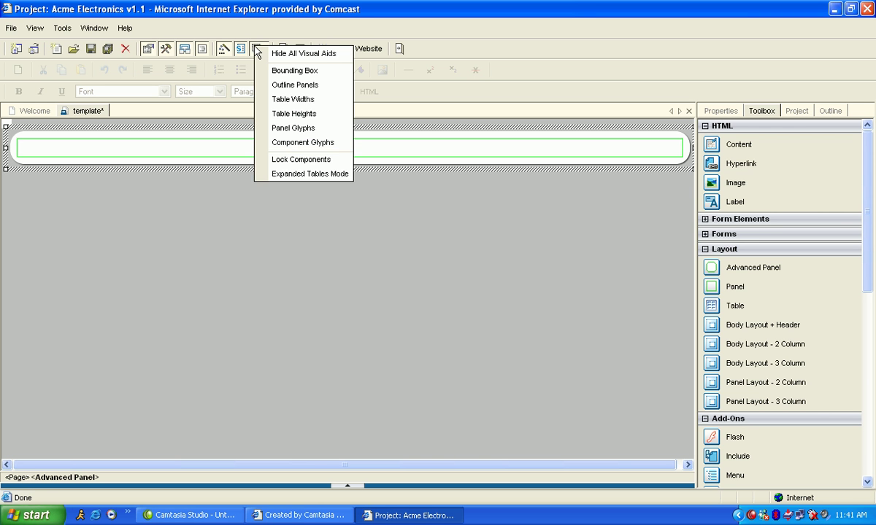
left_click(288, 54)
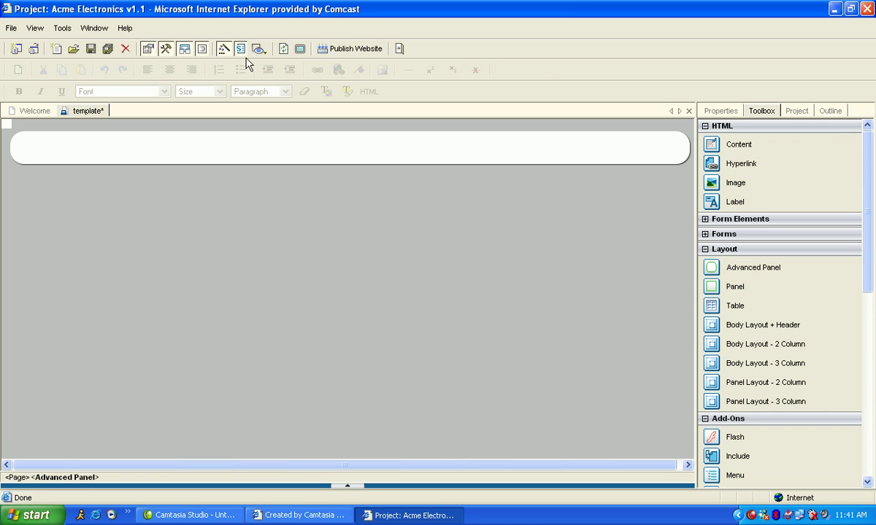
left_click(257, 49)
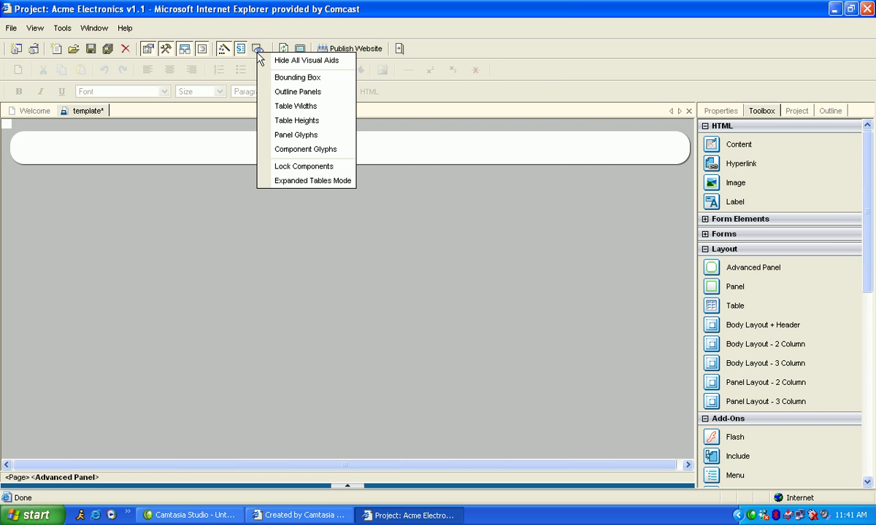
left_click(300, 78)
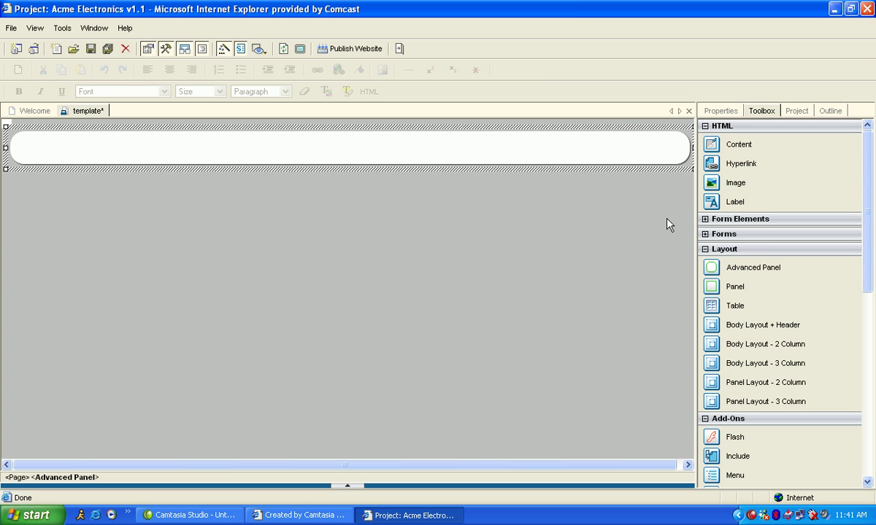
Step: Insert a Flash Header inside the rounded panel and select it
left_click(767, 252)
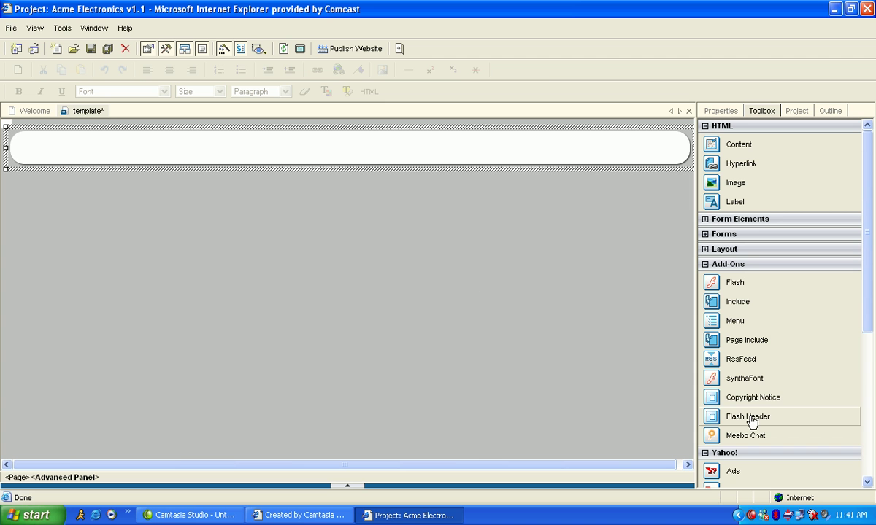
left_click_drag(751, 422, 468, 276)
left_click_drag(417, 191, 410, 146)
left_click(428, 155)
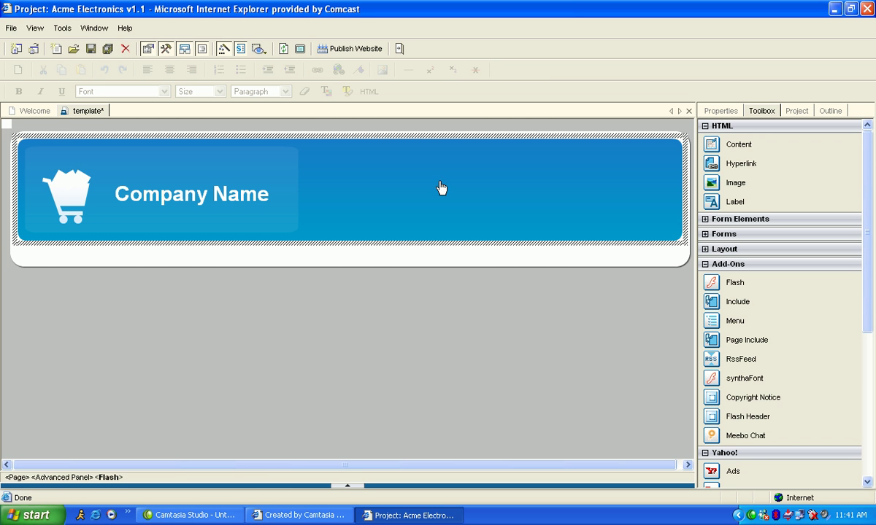
Step: Set the Flash header's username parameter to Acme Electronics in the Flash Wizard
left_click(719, 111)
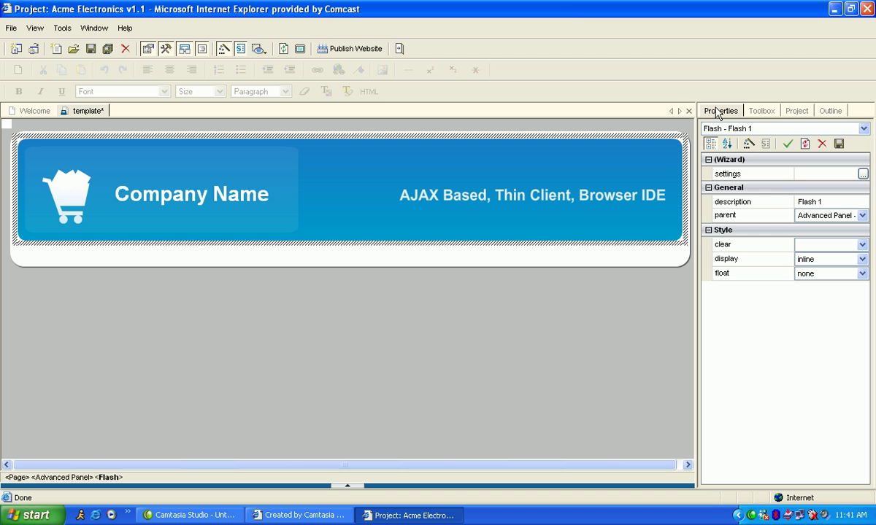
left_click(747, 146)
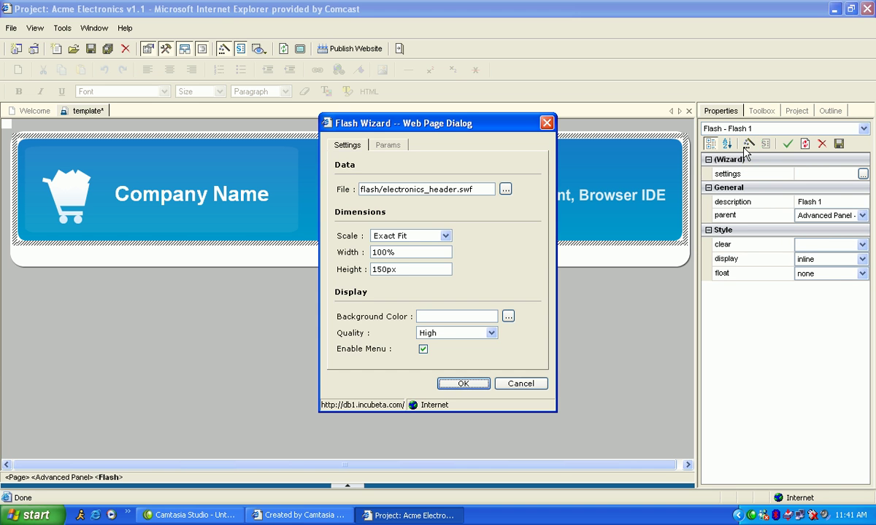
left_click(387, 145)
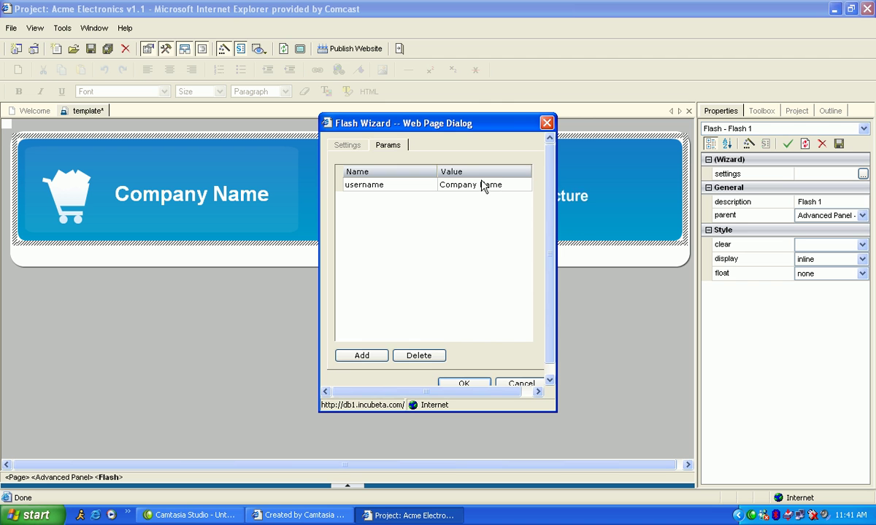
left_click(499, 184)
left_click_drag(500, 184, 306, 182)
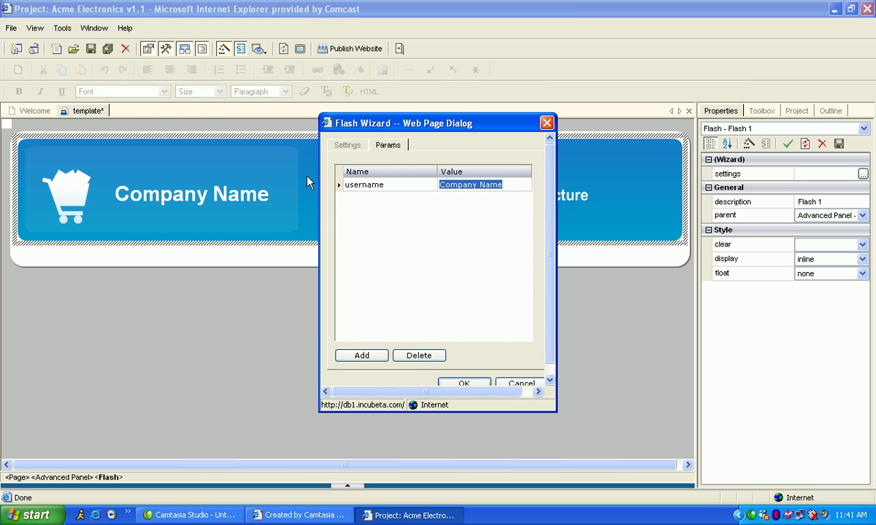
type("Acme")
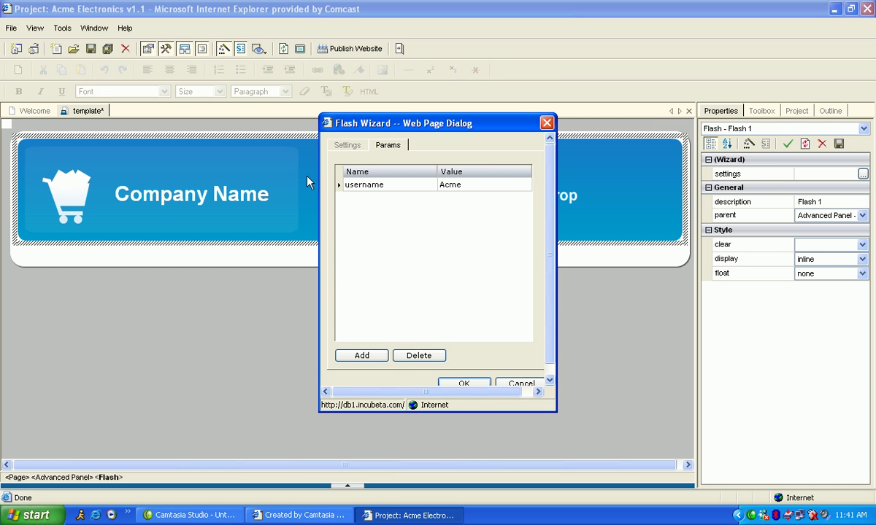
type(" Electronics")
left_click(462, 384)
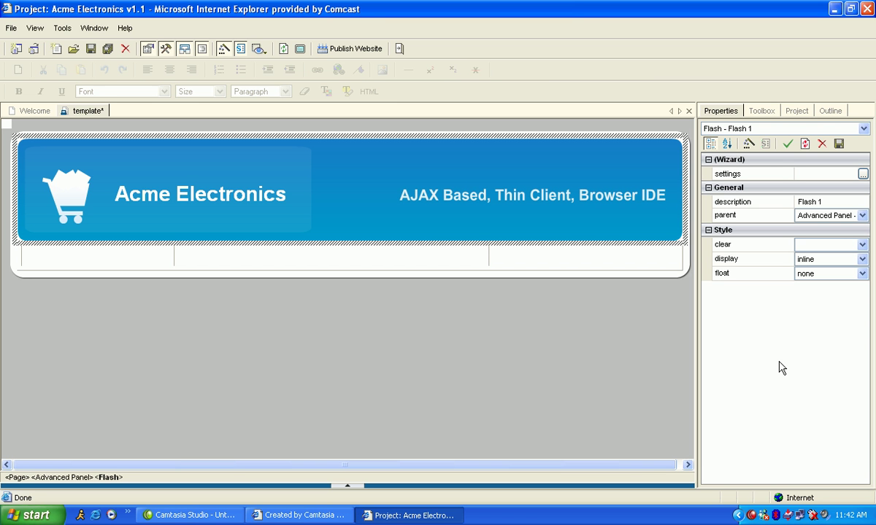
Step: Insert a Search Panel between the Flash header and the three-column table, using Insert Before 'Table - Table 5'
left_click(762, 111)
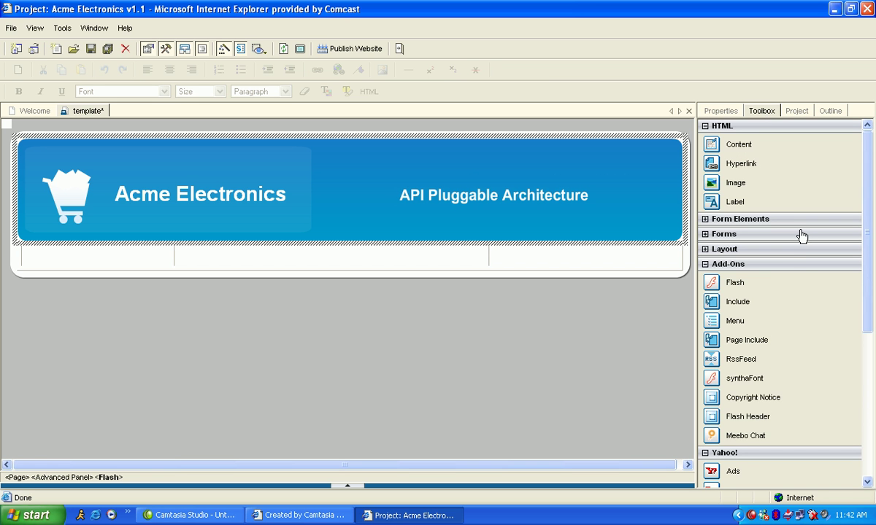
left_click(801, 266)
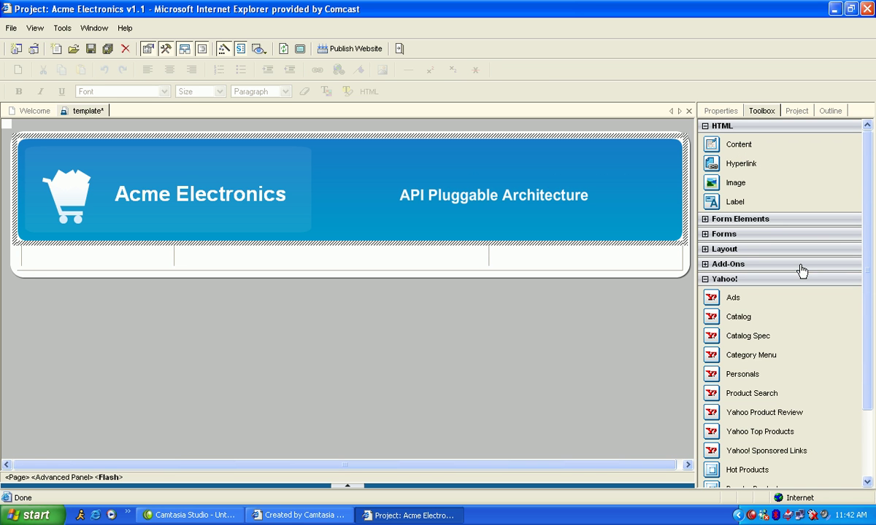
left_click(774, 235)
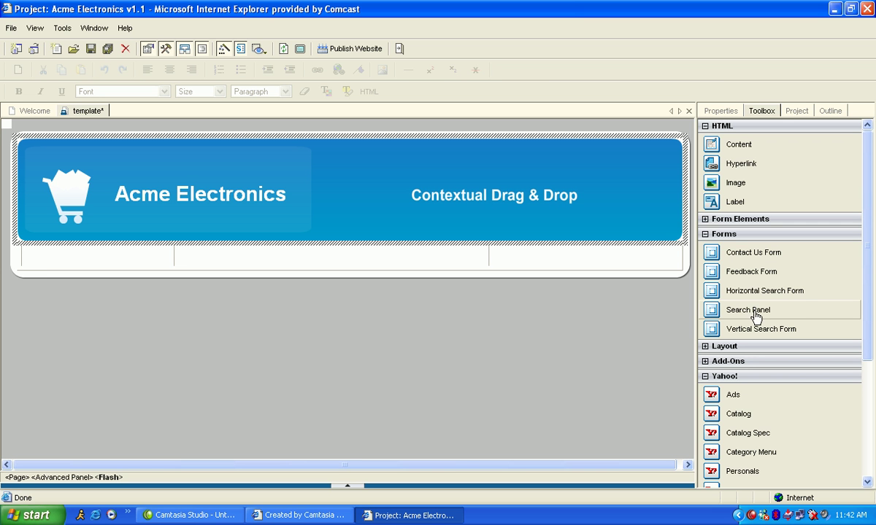
left_click_drag(755, 316, 432, 264)
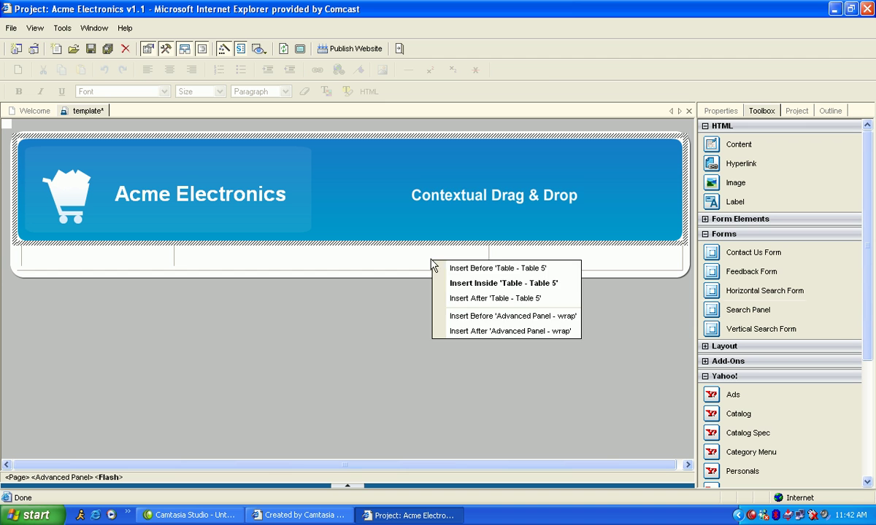
left_click(461, 268)
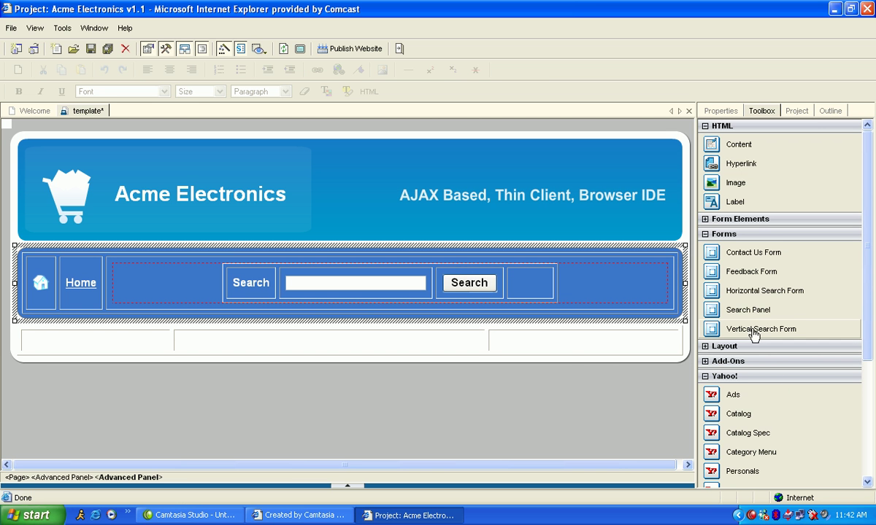
Step: Insert a second Search Panel below the three-column table, using Insert After 'Table - Table 5'
left_click_drag(743, 309, 572, 348)
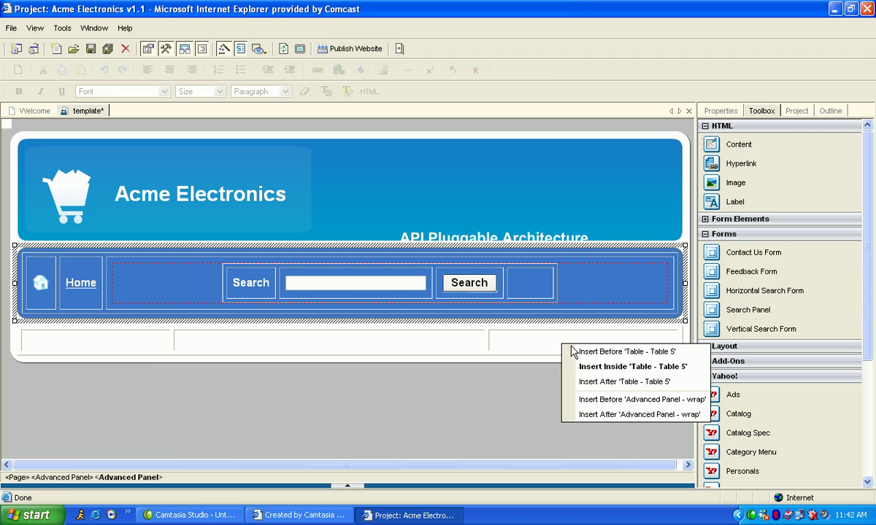
left_click(613, 382)
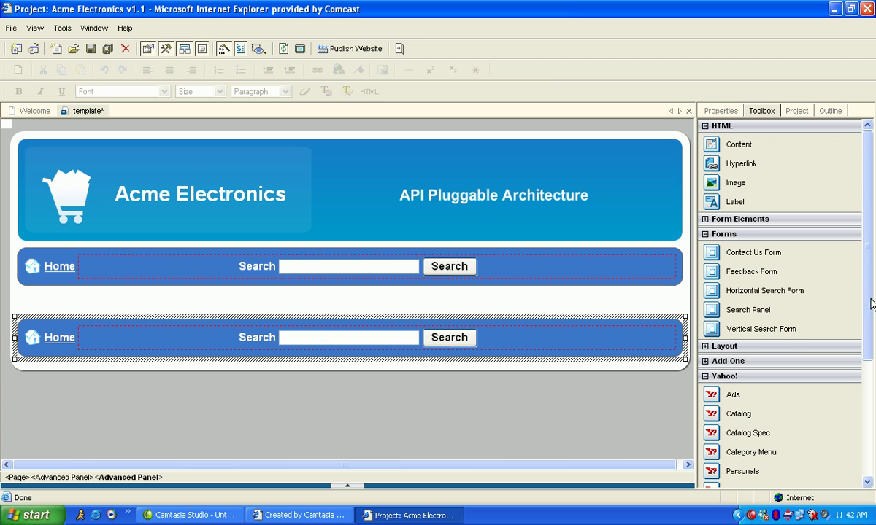
scroll(868, 308, "down", 1)
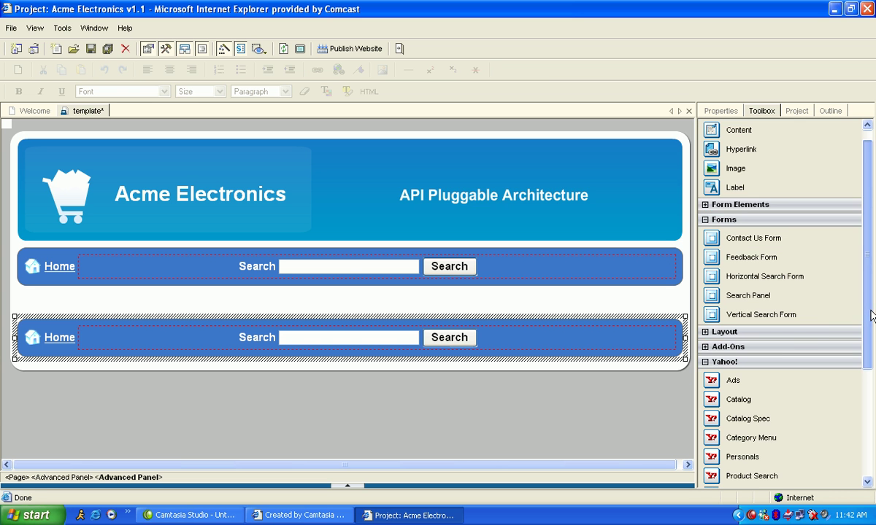
Step: Insert a Copyright Notice below the second search panel, using Insert After 'Advanced Panel - Advanced Panel 2'
left_click(830, 350)
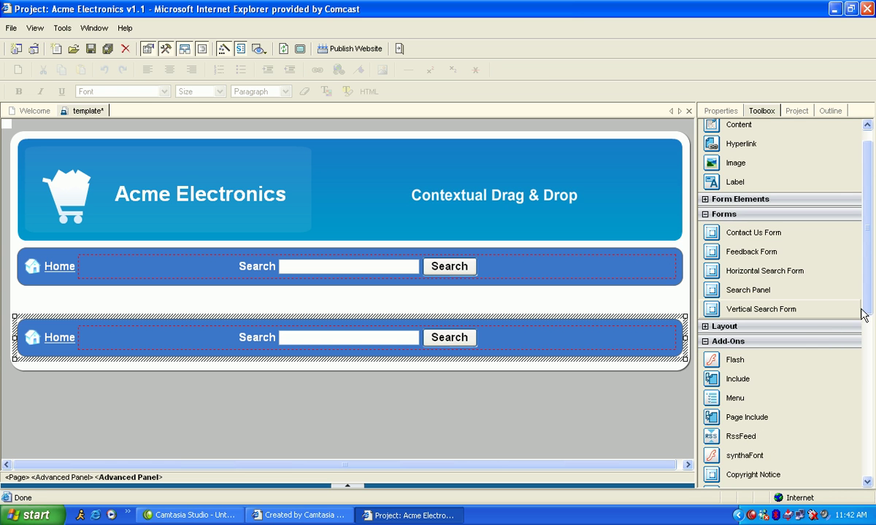
scroll(872, 321, "down", 1)
scroll(874, 343, "down", 5)
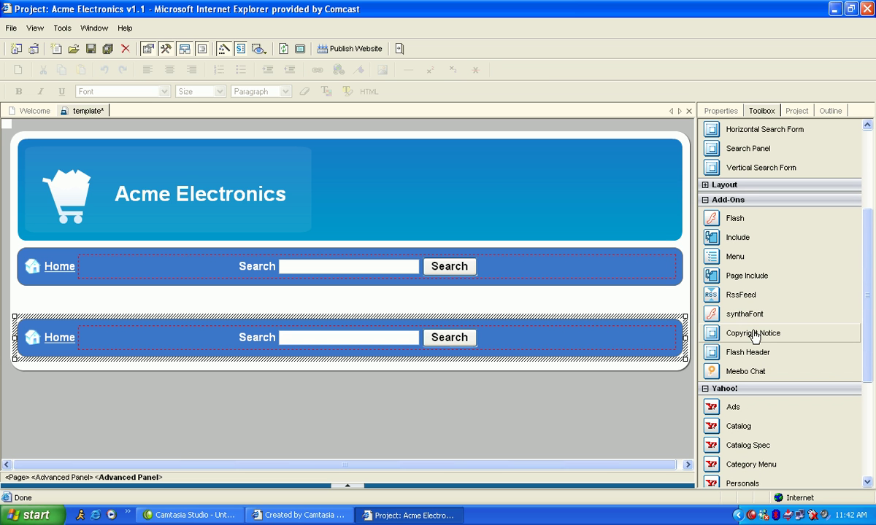
left_click_drag(754, 336, 635, 356)
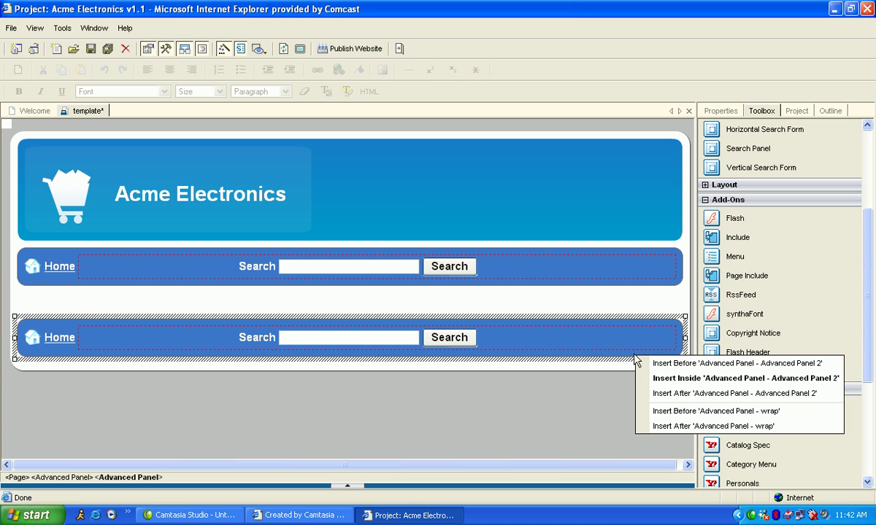
left_click(684, 396)
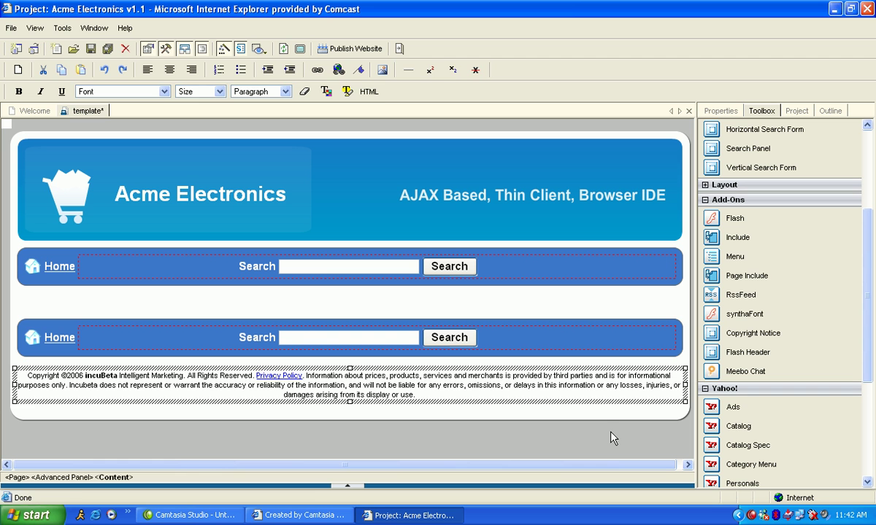
left_click(613, 438)
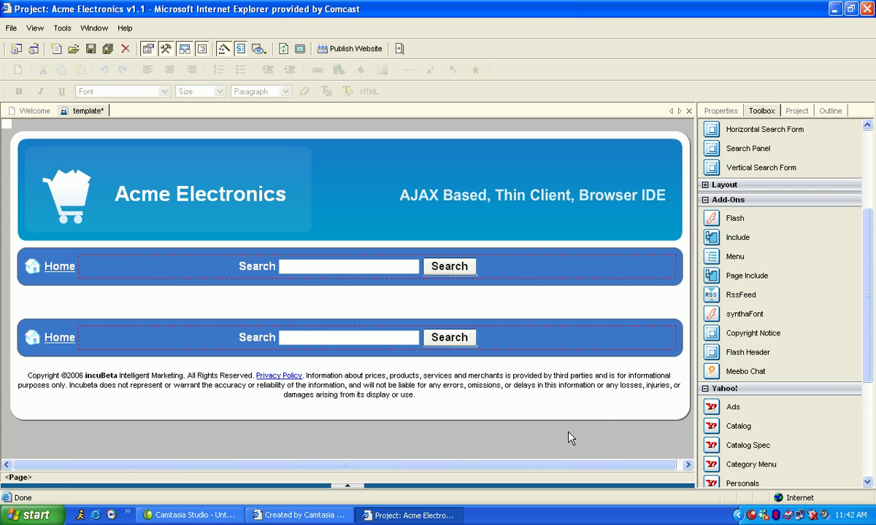
Step: Save the template page, and save a copy of it as a new page named index
left_click(91, 49)
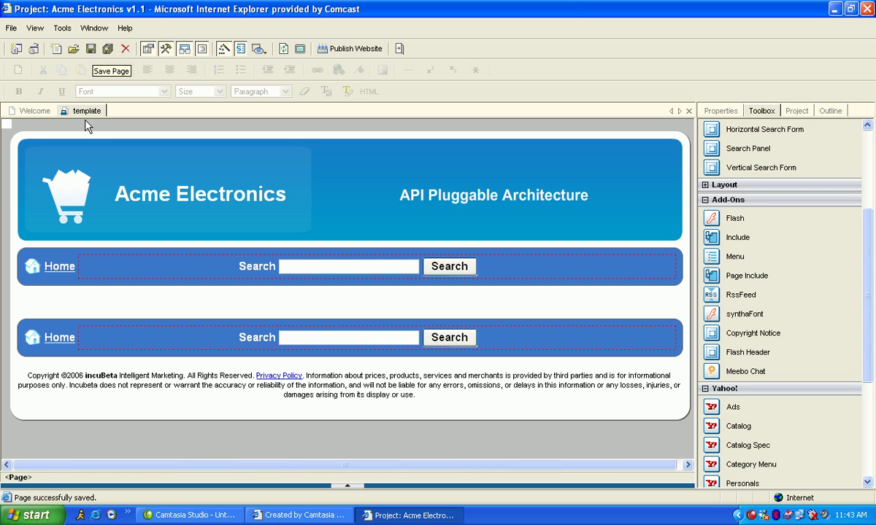
left_click(11, 30)
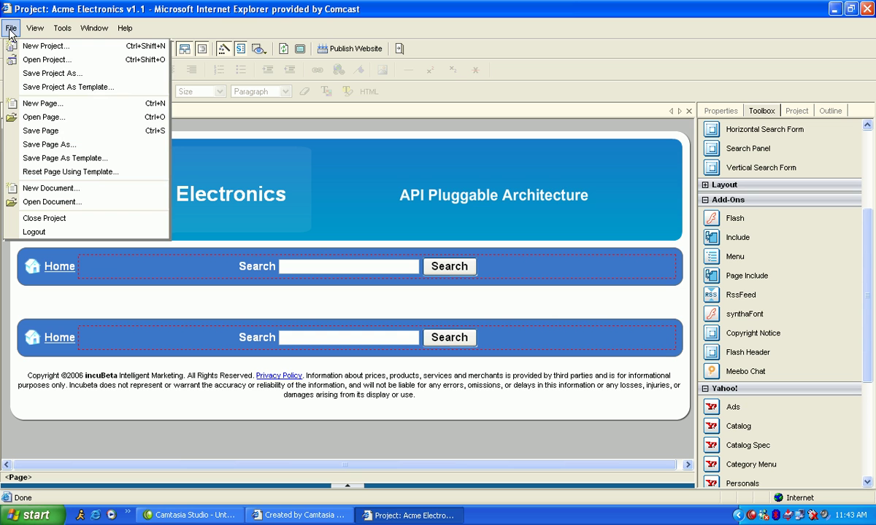
left_click(62, 145)
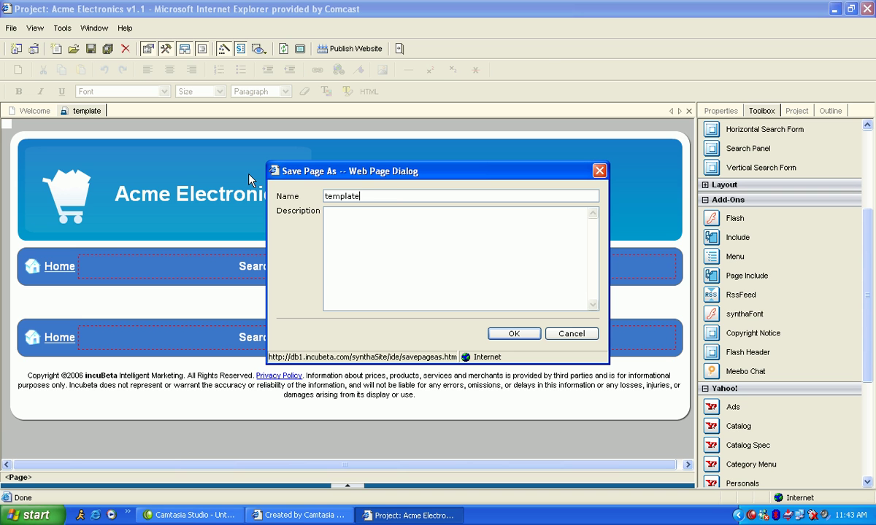
left_click_drag(389, 196, 272, 196)
type("index")
left_click(515, 335)
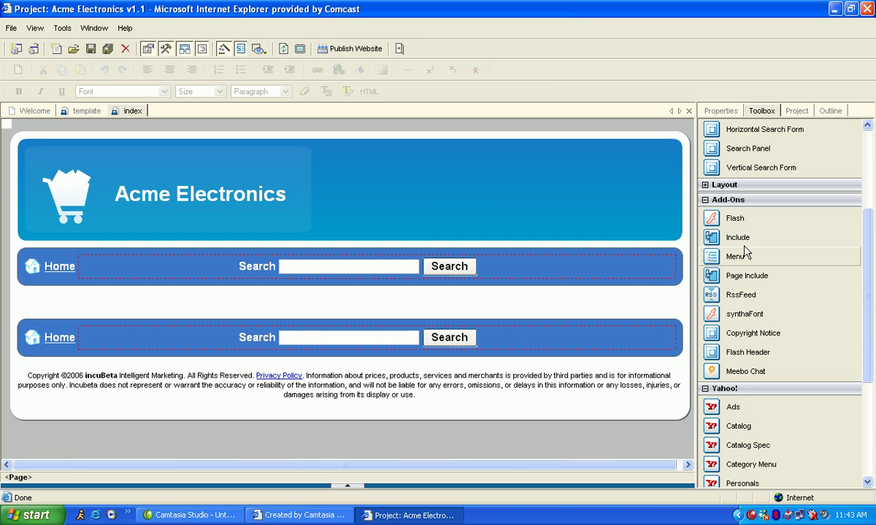
Step: Insert a Yahoo! Category Menu in the table's left column with its category filter set to Electronics & Camera
left_click(743, 200)
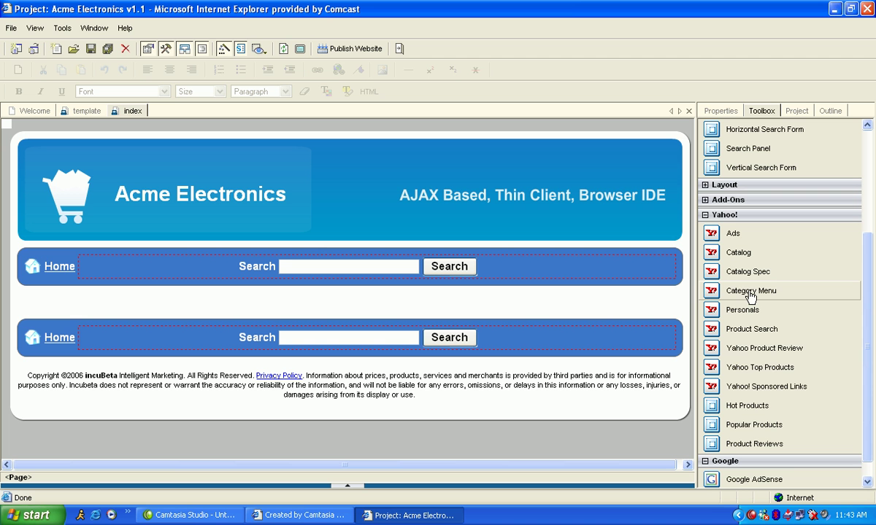
left_click_drag(750, 297, 81, 301)
left_click(122, 328)
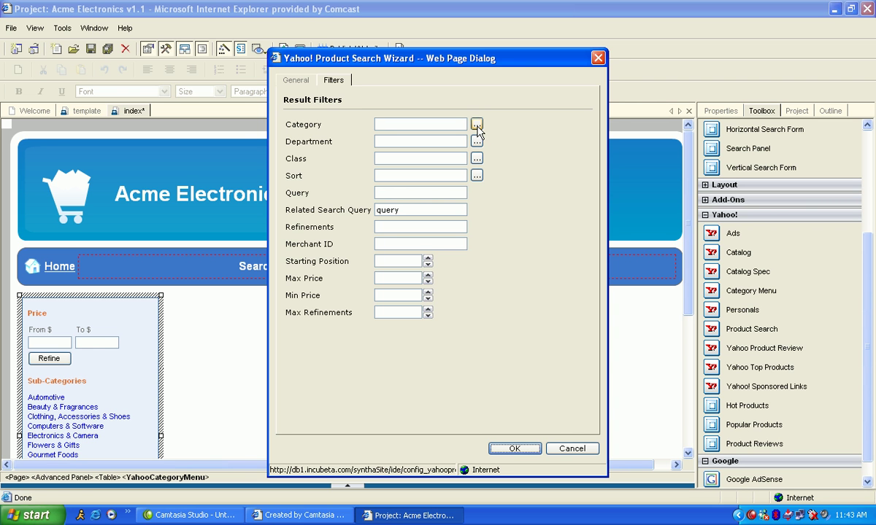
left_click(476, 125)
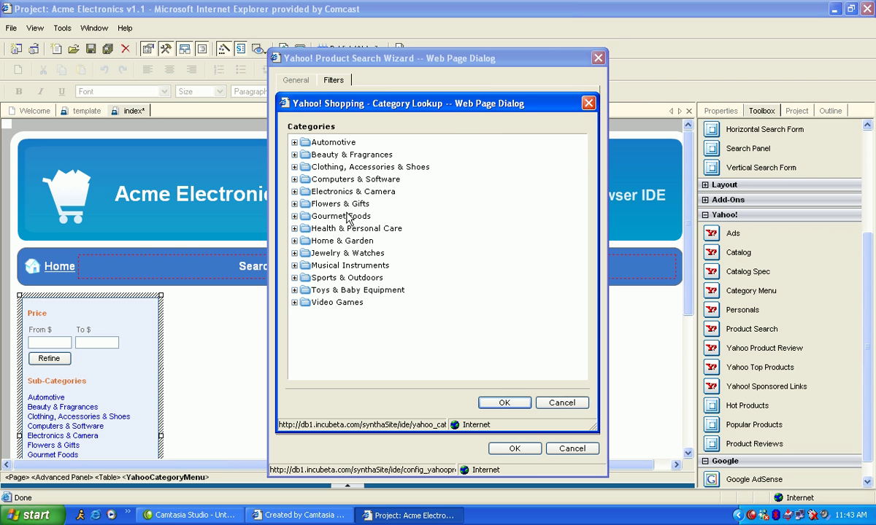
left_click(295, 191)
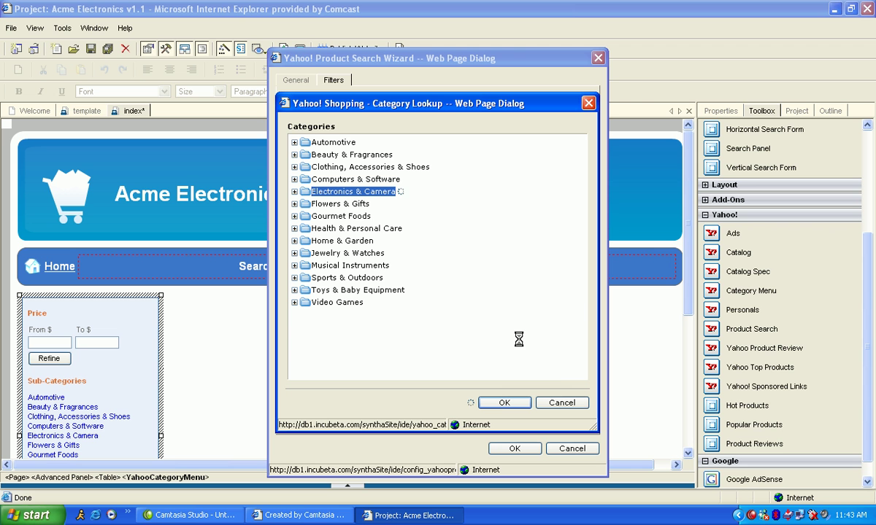
left_click(295, 193)
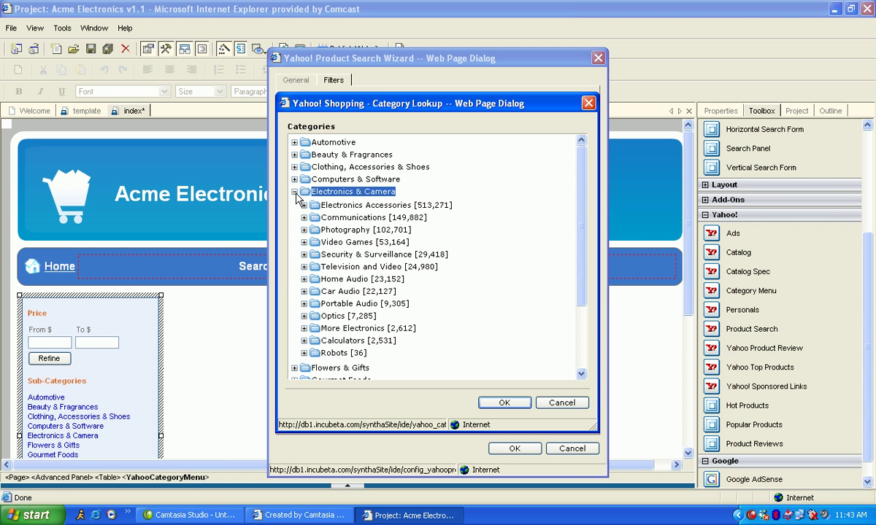
left_click(504, 403)
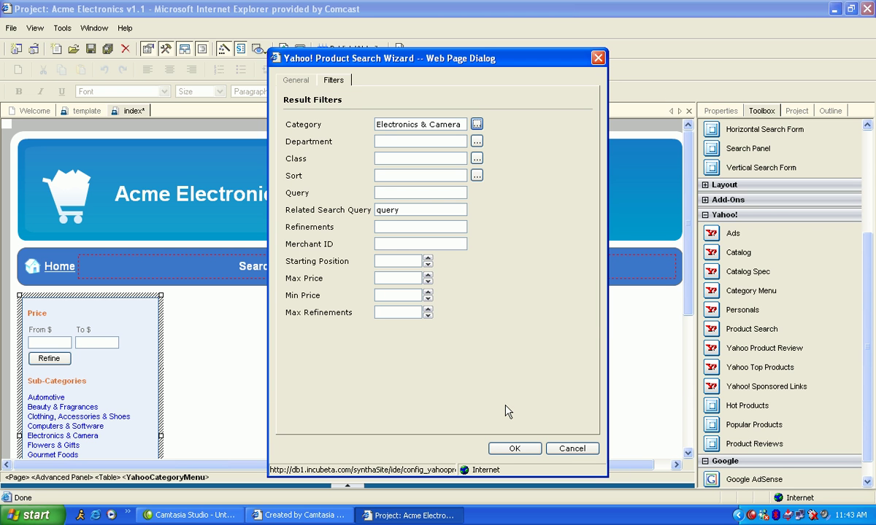
left_click(518, 450)
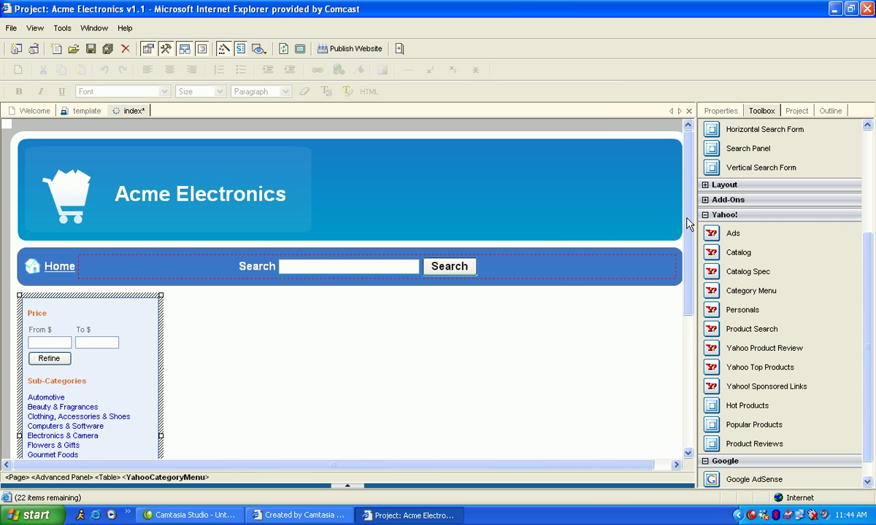
Step: Insert the Hot Products component in the middle column of the table, beside the category menu
left_click_drag(687, 224, 692, 251)
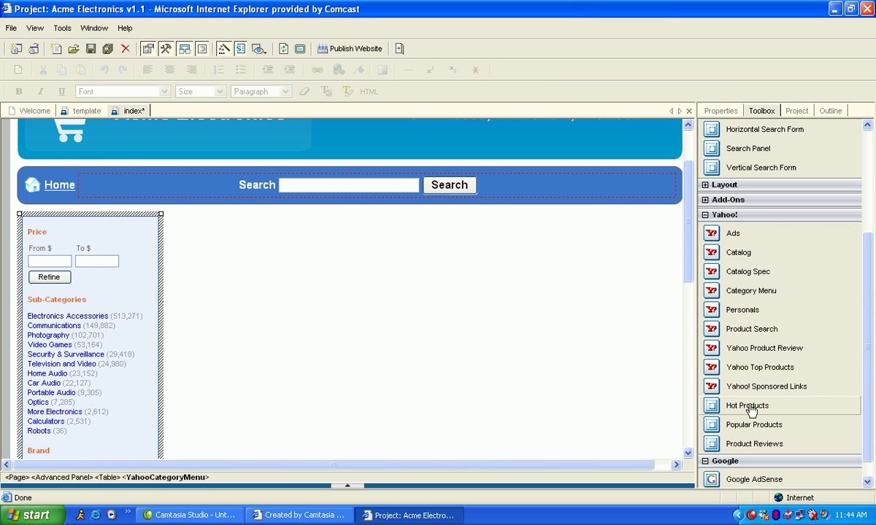
left_click_drag(750, 411, 338, 312)
left_click(373, 333)
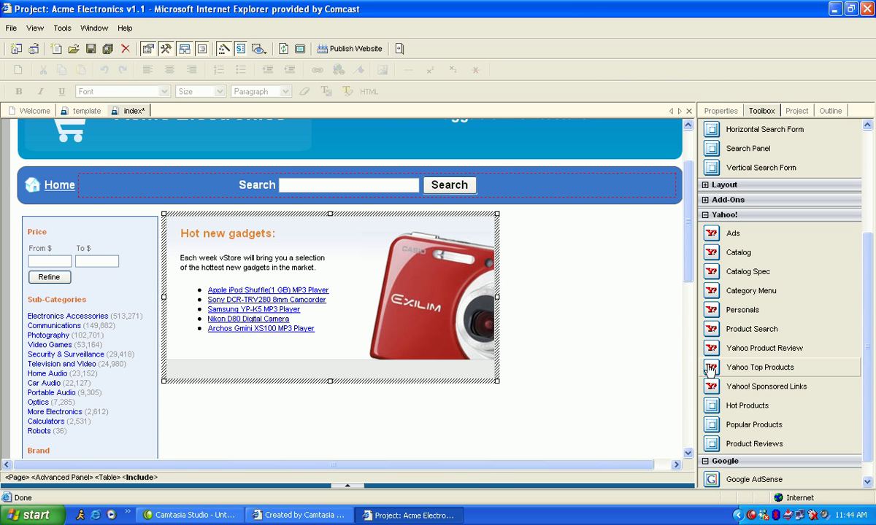
Step: Insert Yahoo Top Products inside 'Table - Table 5' below the hot products, with the Digital Cameras feed and 3 max items
left_click_drag(709, 370, 340, 422)
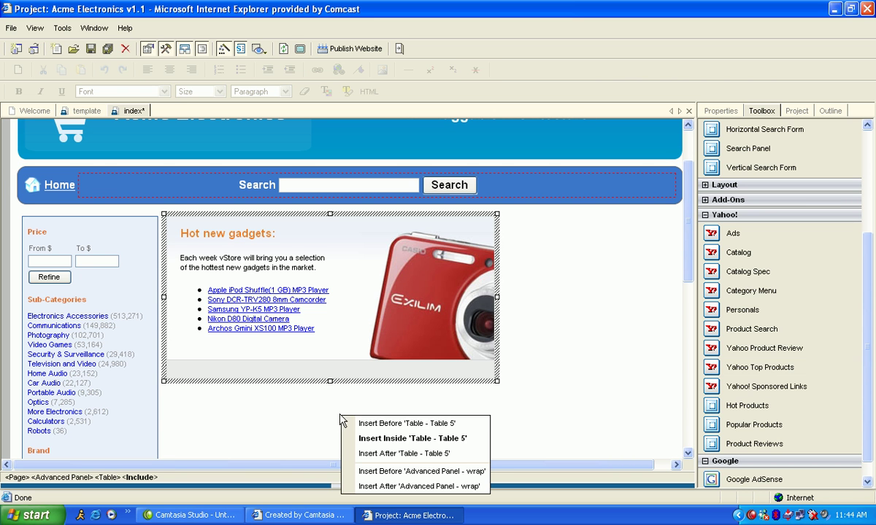
left_click(379, 441)
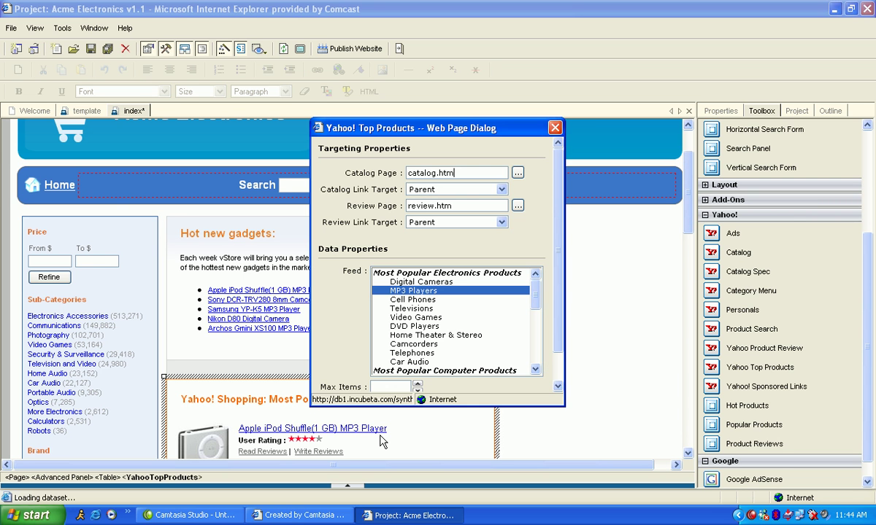
left_click(400, 282)
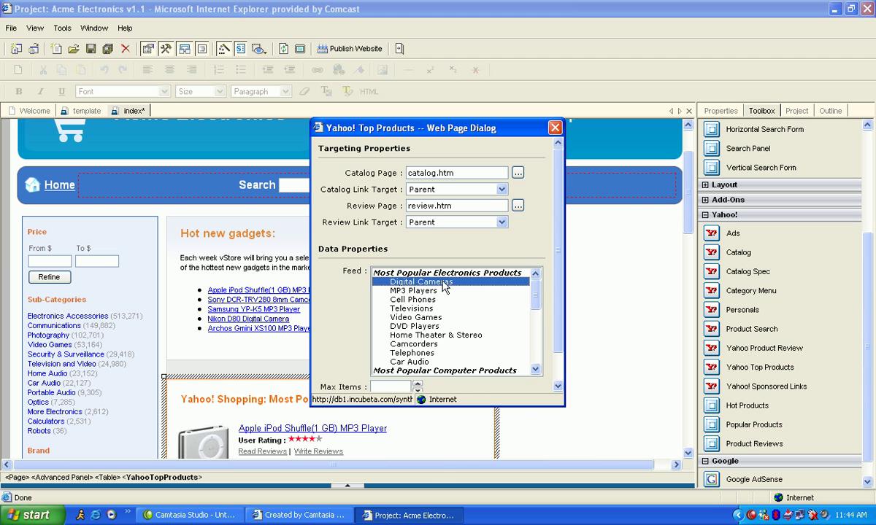
scroll(557, 287, "down", 2)
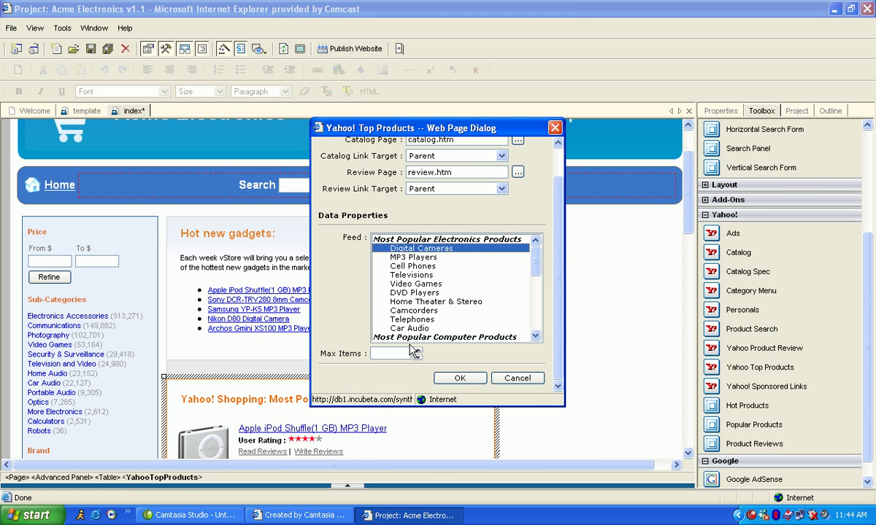
left_click(389, 353)
type("5")
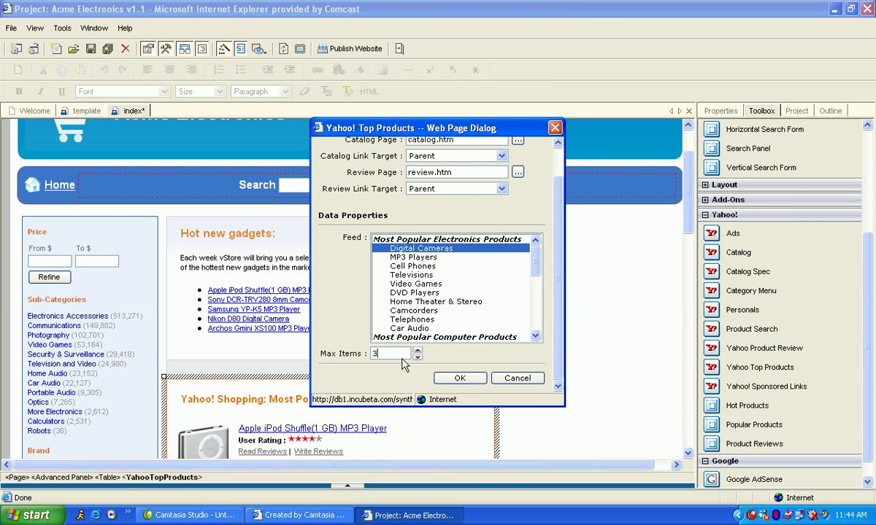
left_click(454, 377)
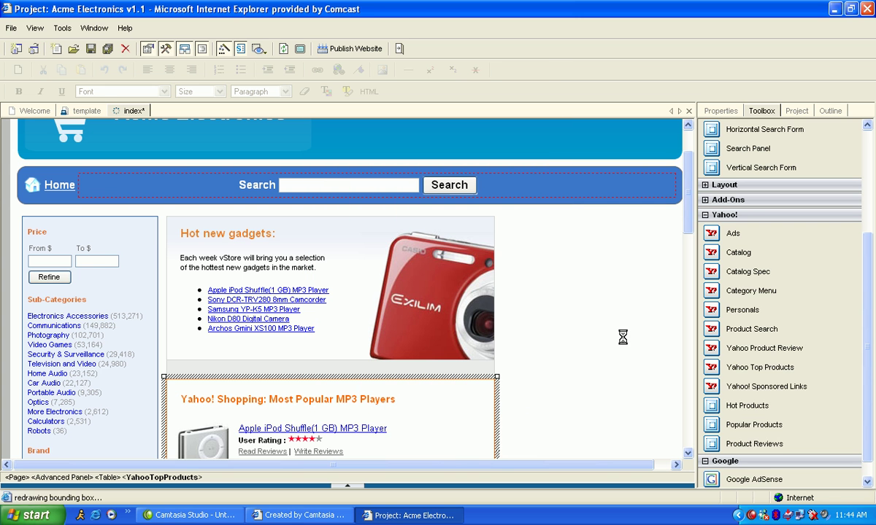
Step: Set the Yahoo Top Products component's margin to 10px 0 0 0
left_click(728, 112)
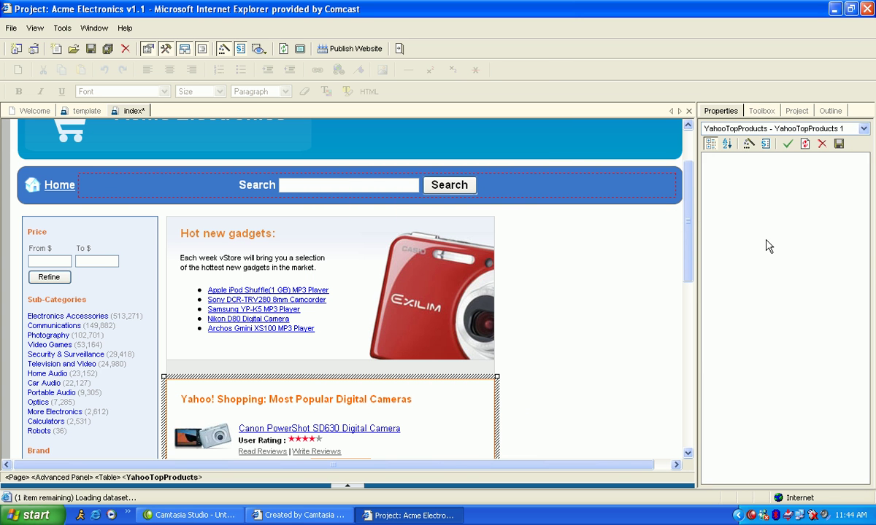
left_click(807, 325)
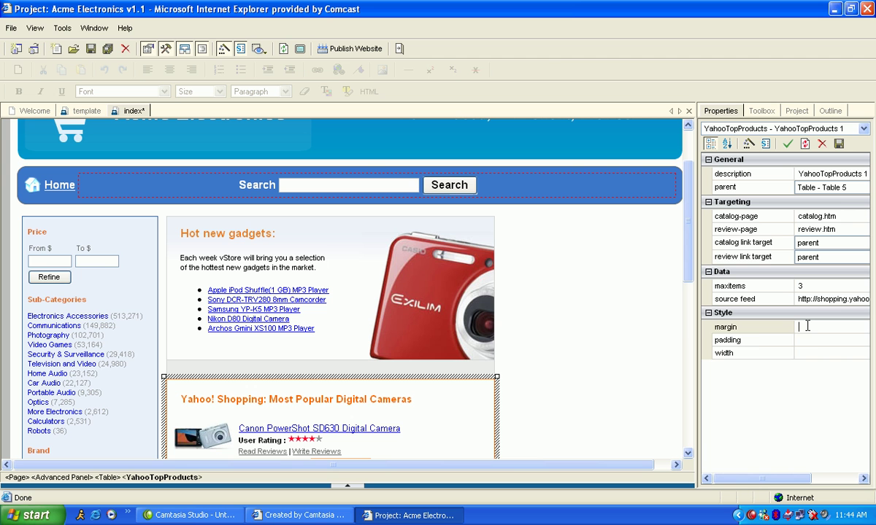
type("10px 0 0 0")
key("Return")
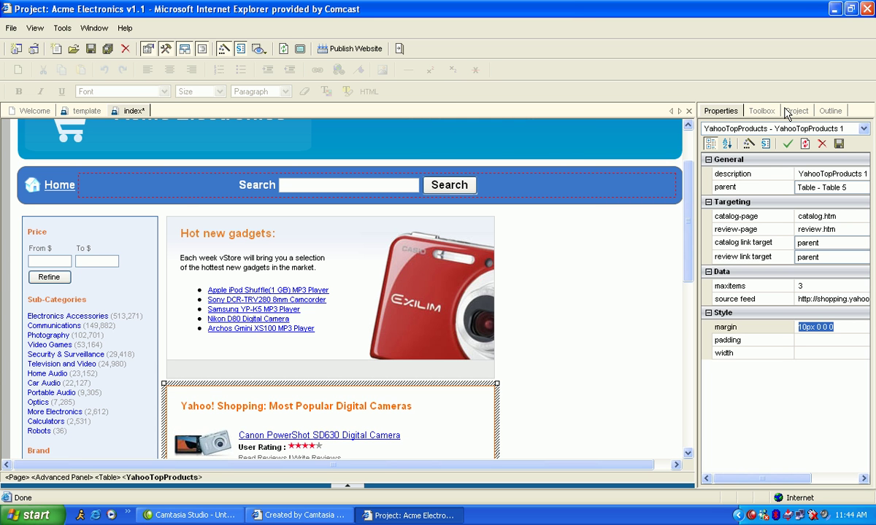
Step: Insert the Product Reviews component in the table's right column, beside the hot products
left_click(763, 113)
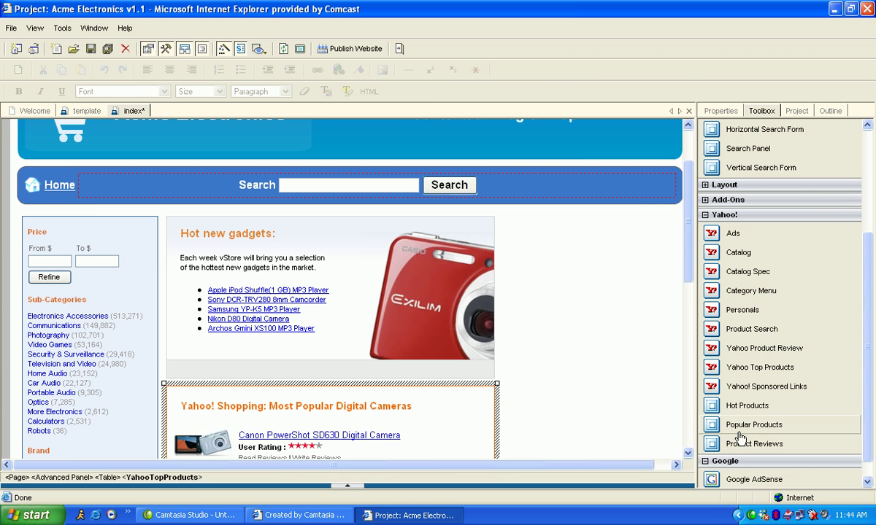
left_click_drag(738, 450, 574, 341)
left_click(585, 355)
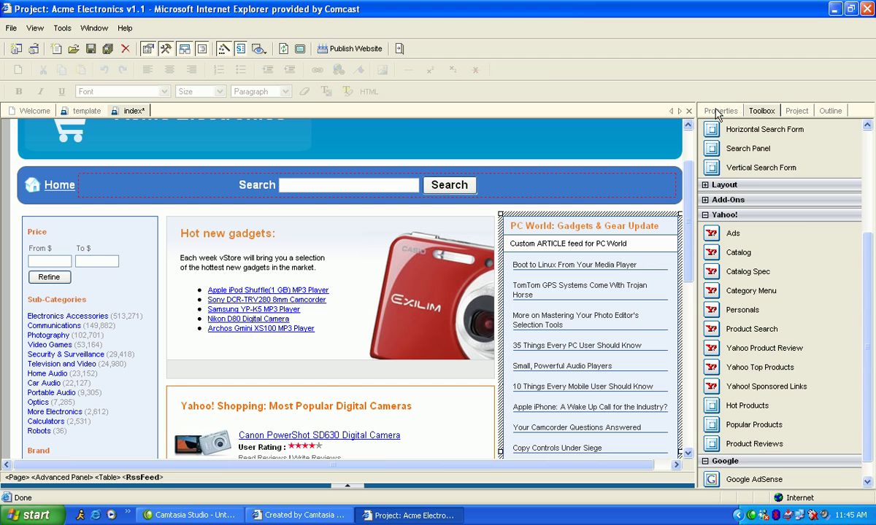
Step: Set the product reviews RSS feed's Max Items to 15 in its RSS Feed Config wizard
left_click(720, 110)
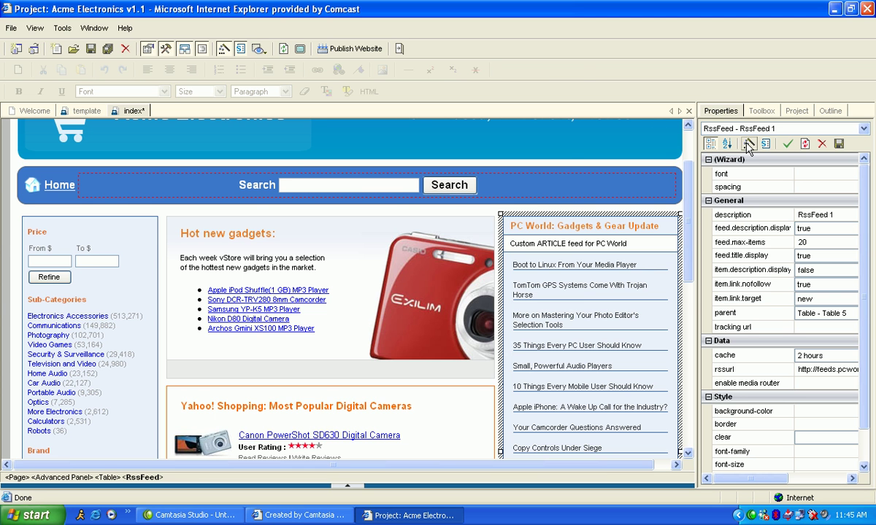
left_click(747, 144)
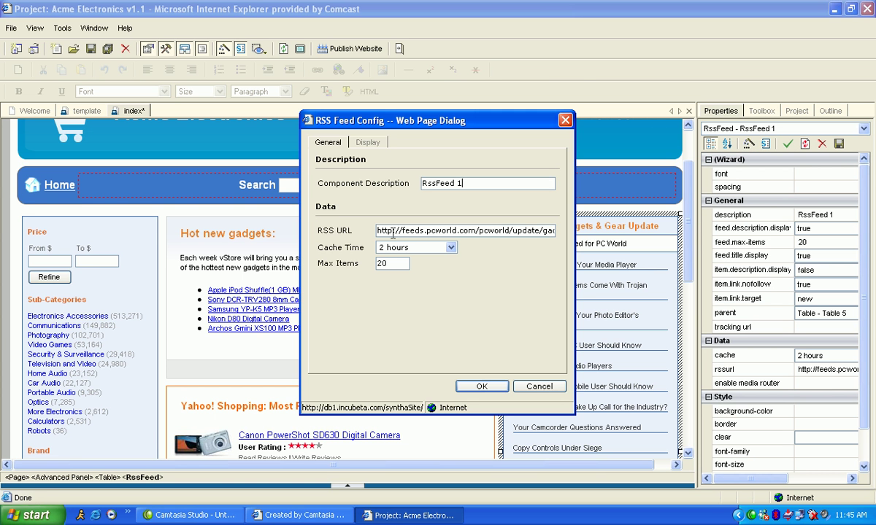
left_click_drag(378, 231, 570, 238)
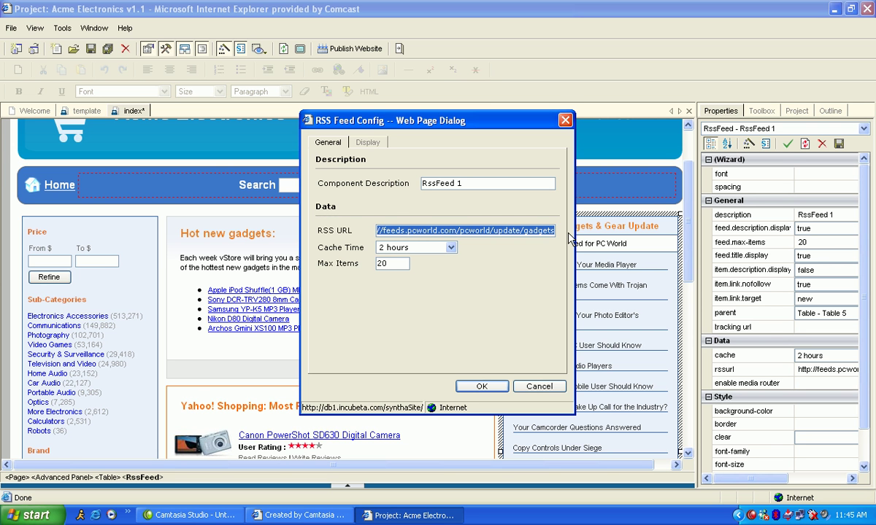
left_click(398, 264)
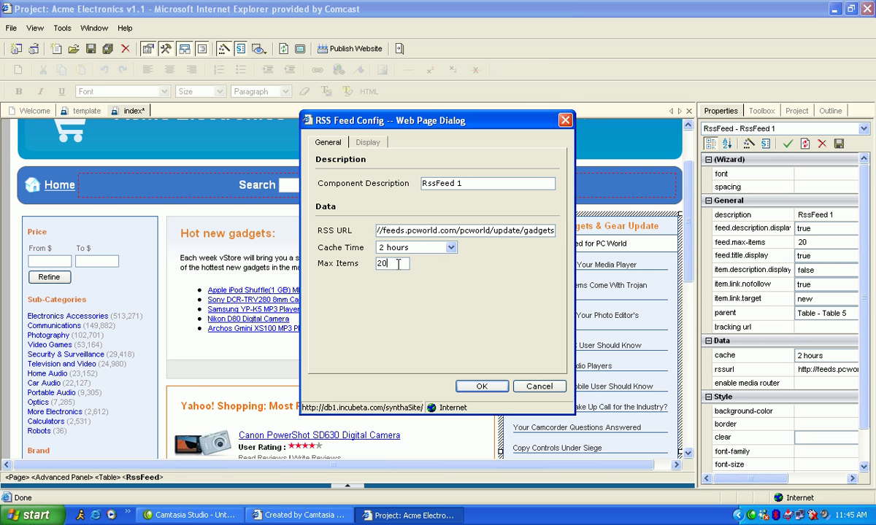
left_click_drag(398, 264, 364, 270)
type("15")
left_click(479, 387)
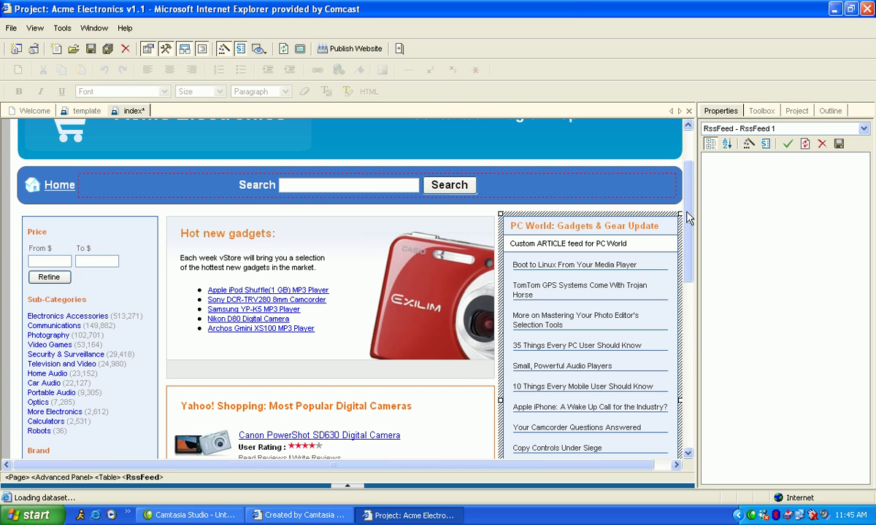
left_click_drag(688, 219, 696, 318)
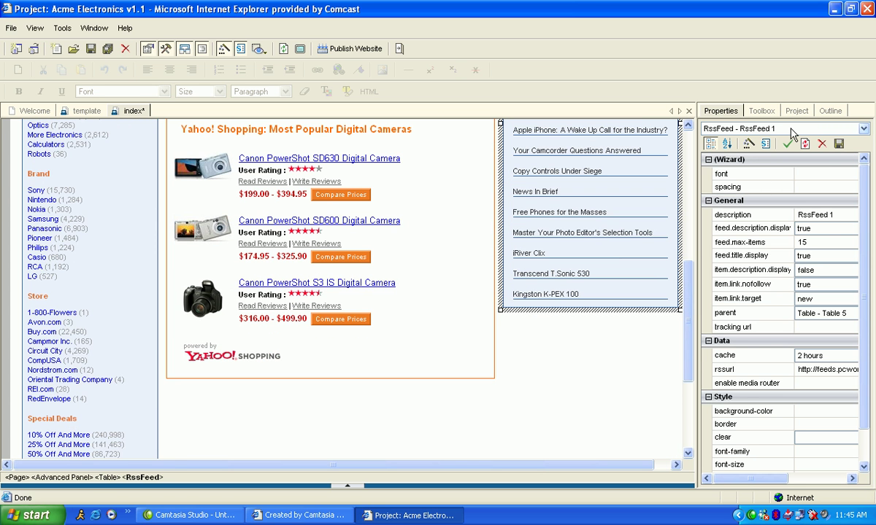
Step: Insert the Yahoo! Sponsored Links component in the right column of 'Table - Table 5', below the product reviews feed
left_click(762, 111)
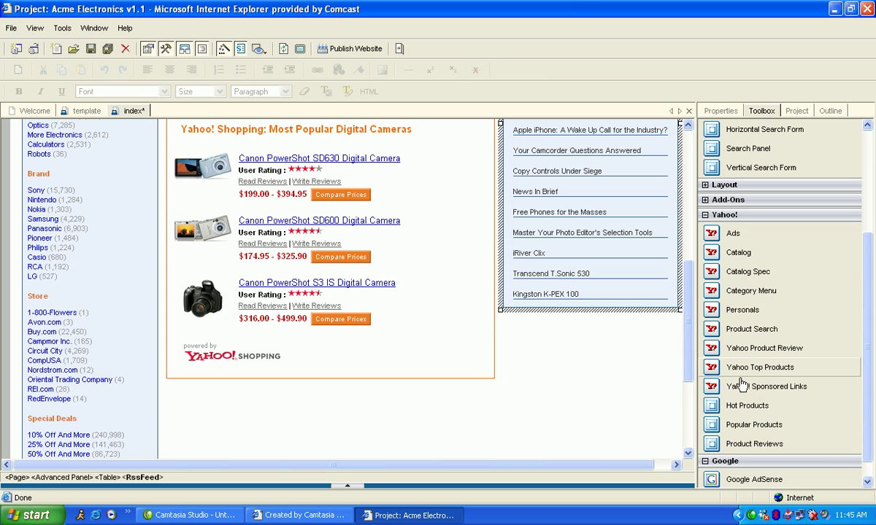
left_click_drag(734, 387, 595, 369)
left_click(619, 391)
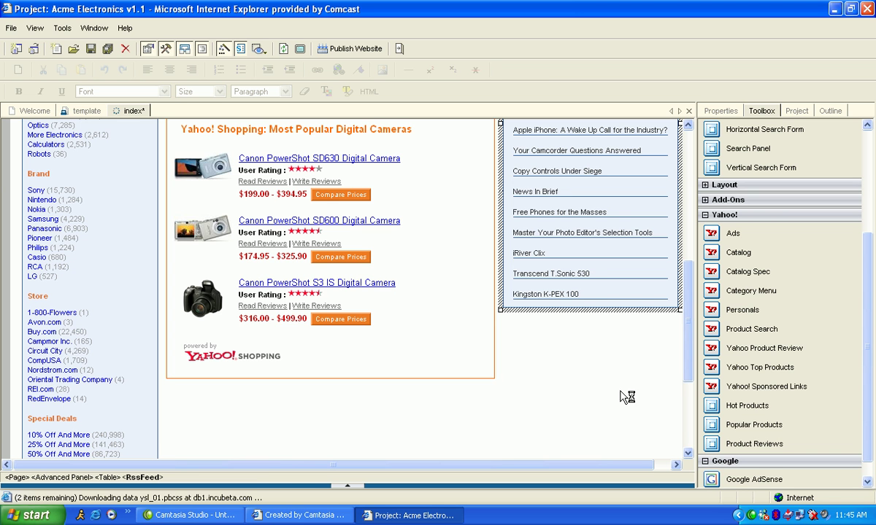
Step: Set the Yahoo! Sponsored Links component's keywords to camera and its margin to 10px 0 0 0
left_click(721, 111)
left_click(807, 247)
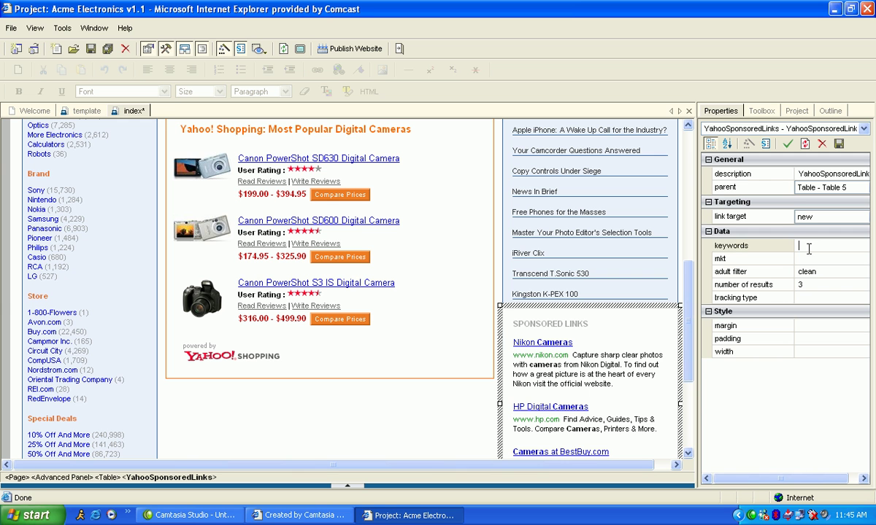
type("car")
type("era")
left_click(815, 326)
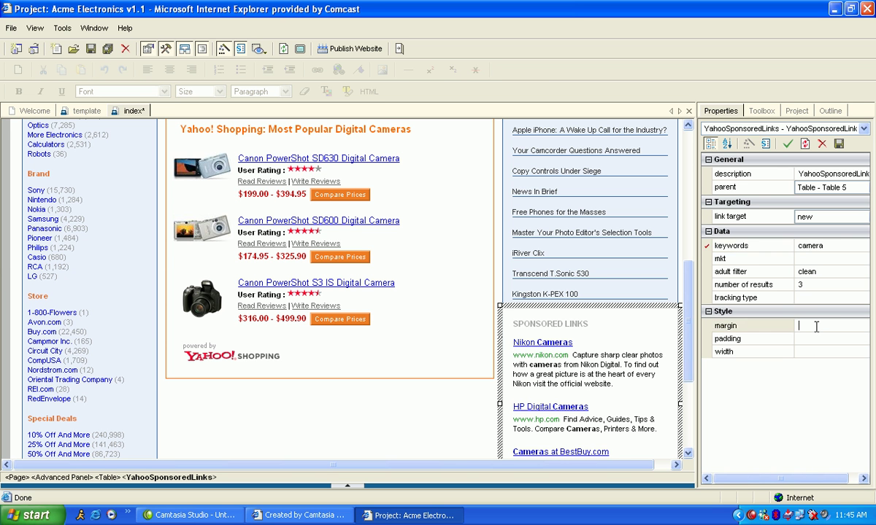
type("10px 0 0 0")
key("Return")
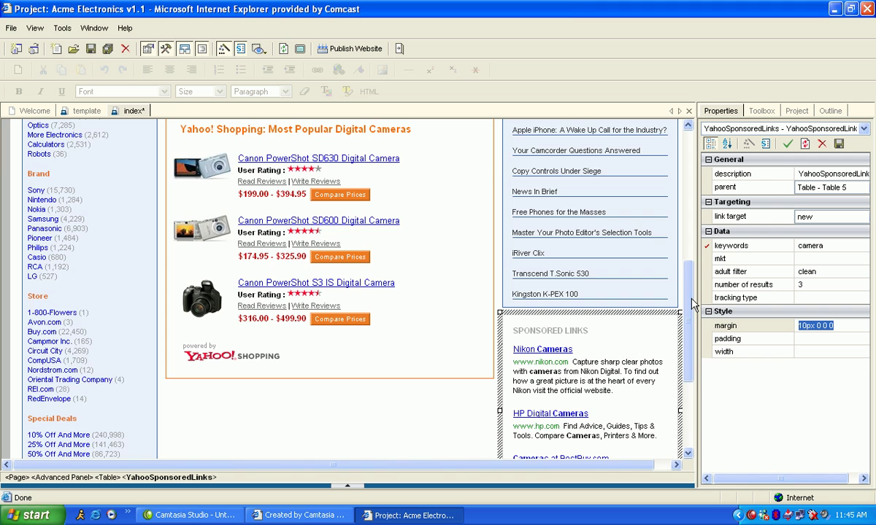
Step: Set the Yahoo Top Products component's Max Items to 5 and save the index page
left_click_drag(690, 303, 712, 281)
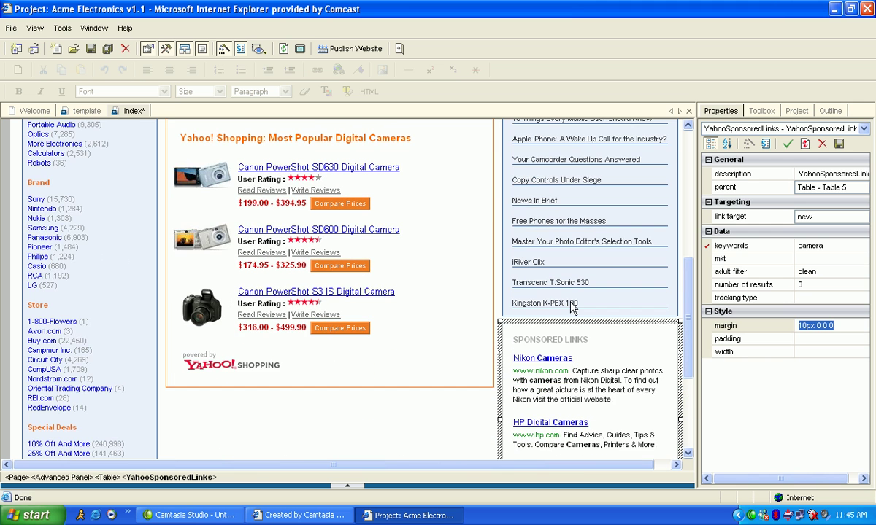
double_click(412, 274)
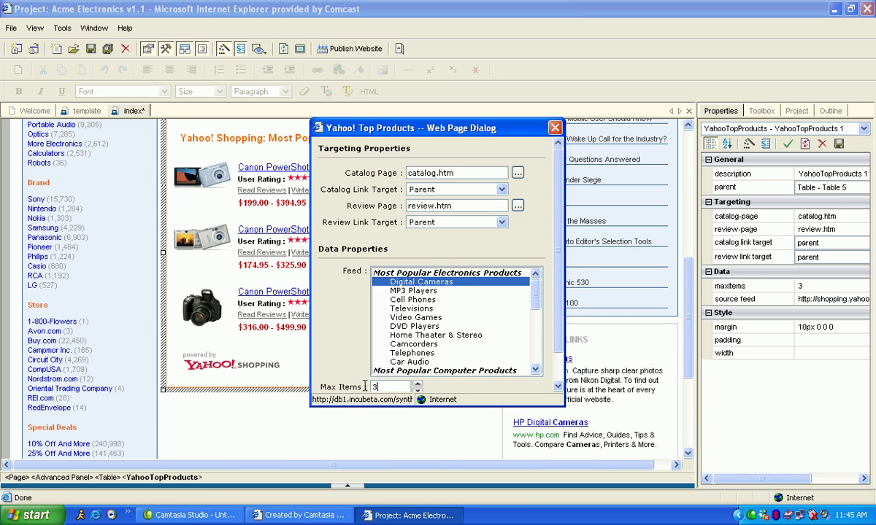
left_click(340, 389)
type("5")
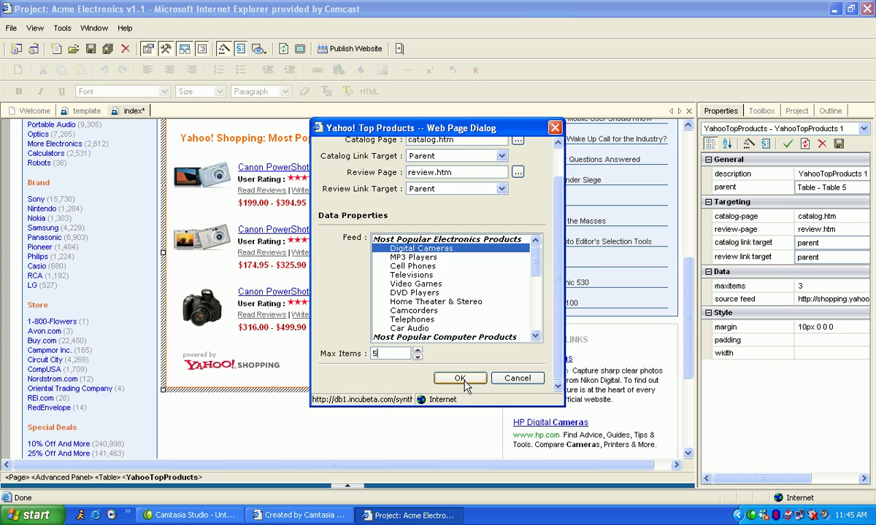
left_click(460, 378)
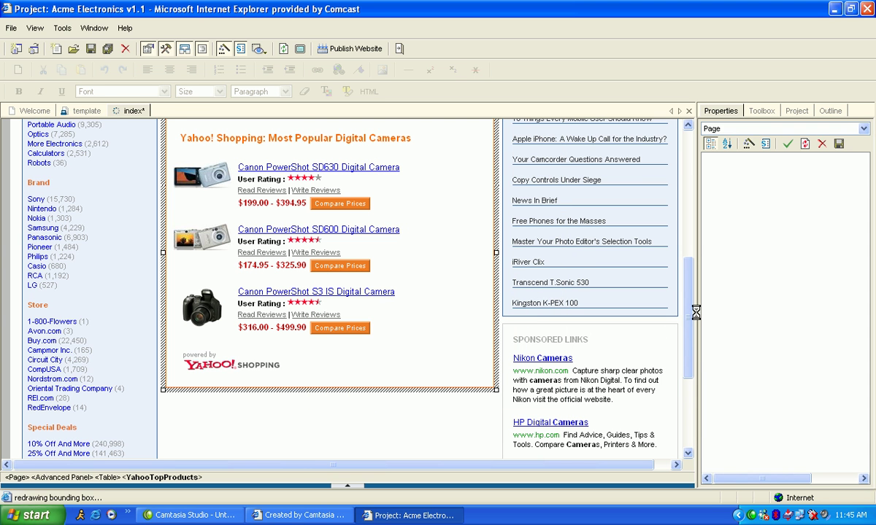
left_click_drag(687, 310, 693, 164)
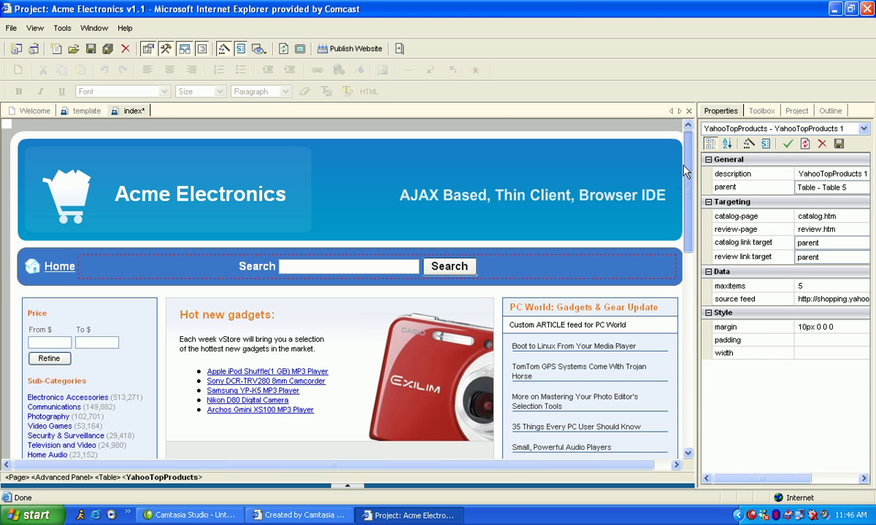
left_click(92, 49)
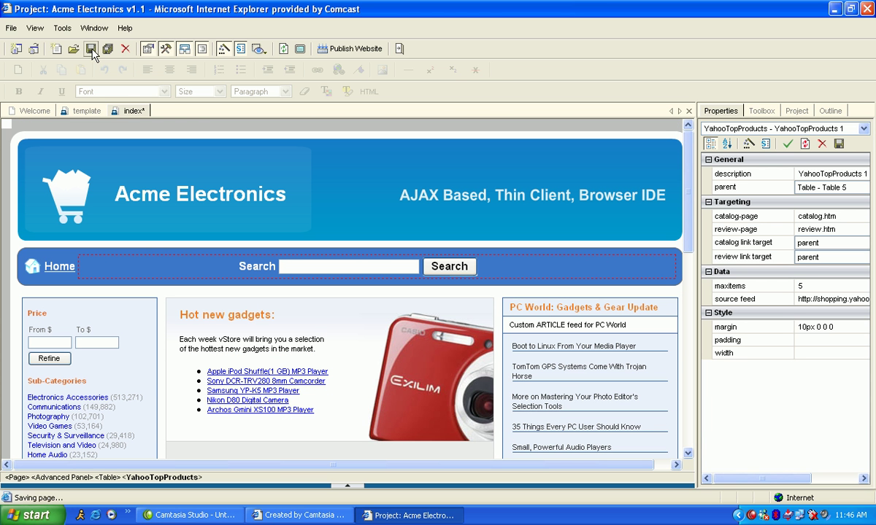
Step: Save a copy of the template page as a new page named search
left_click(87, 111)
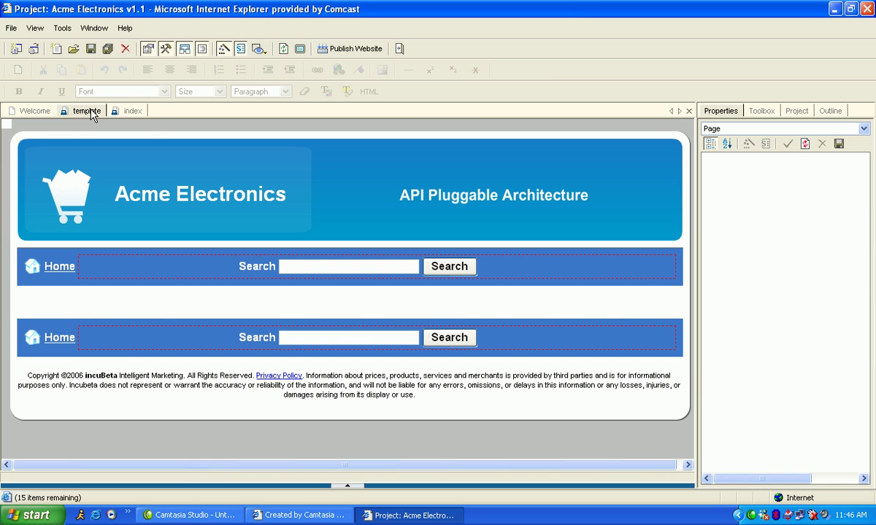
left_click(11, 29)
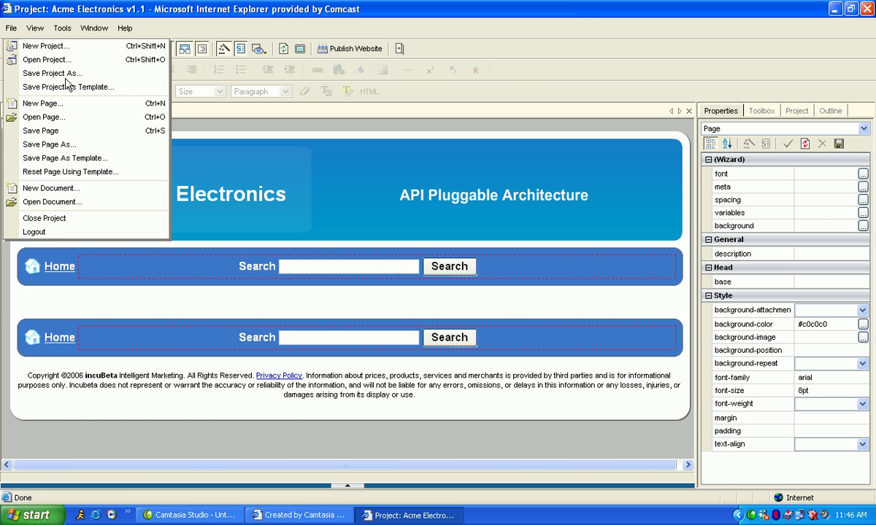
left_click(75, 144)
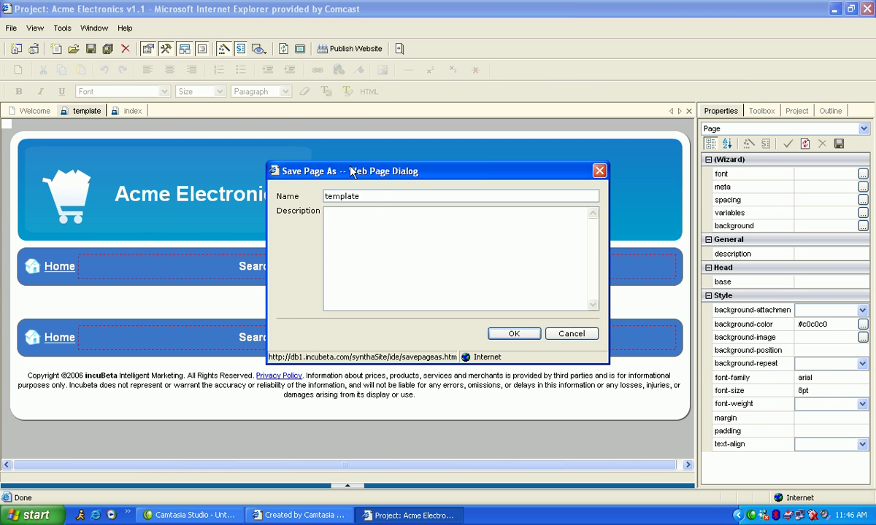
left_click_drag(367, 200, 303, 196)
type("search")
left_click(511, 335)
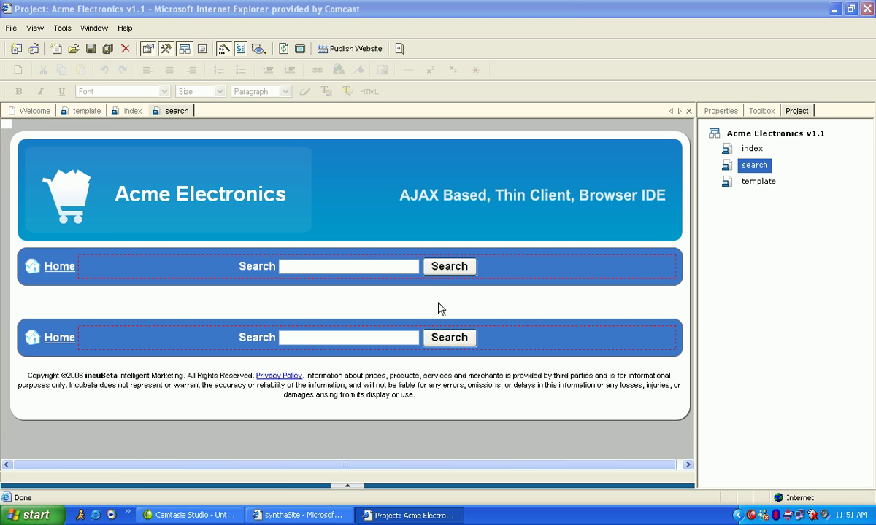
Step: Replace the search page's empty three-column table with the Yahoo! Product Search component, inserted after 'Advanced Panel - Advanced Panel 2'
left_click(439, 308)
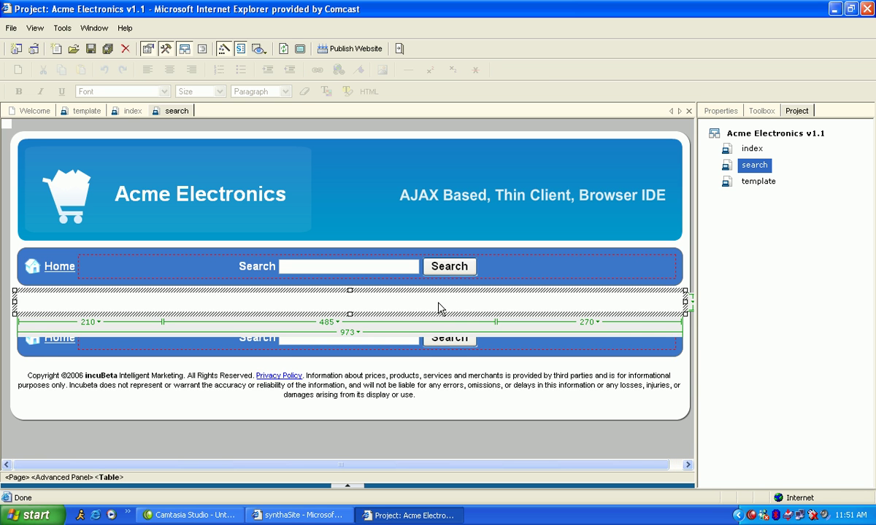
key("Delete")
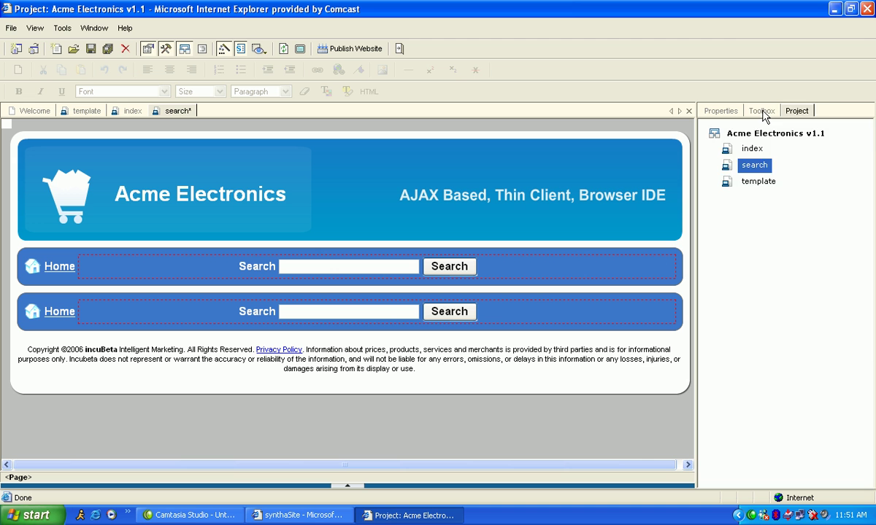
left_click(762, 113)
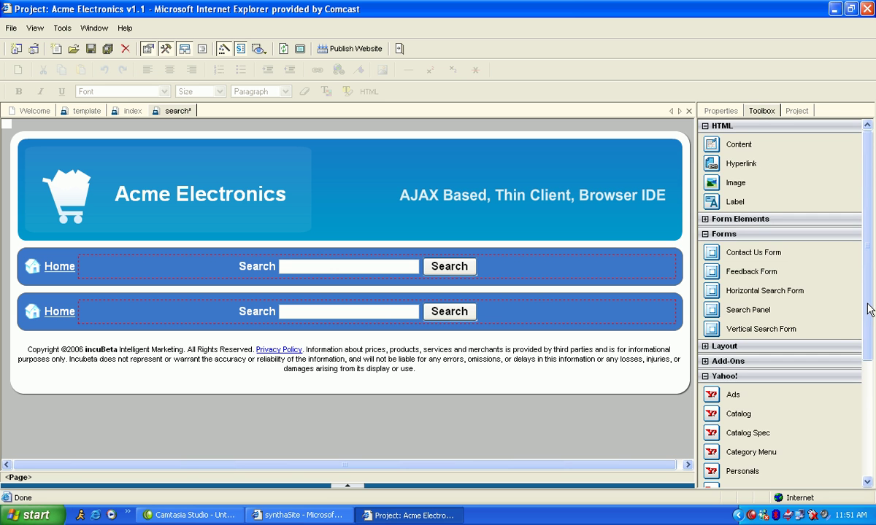
scroll(795, 350, "down", 3)
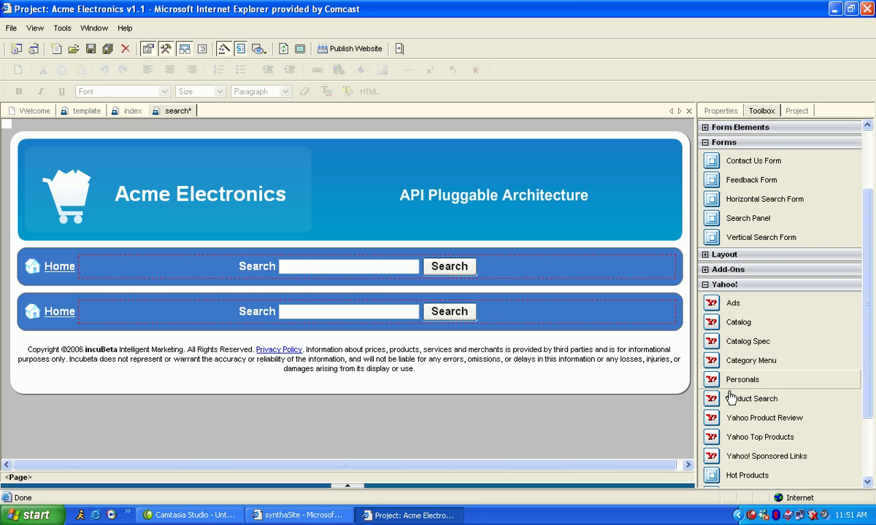
left_click_drag(703, 400, 501, 262)
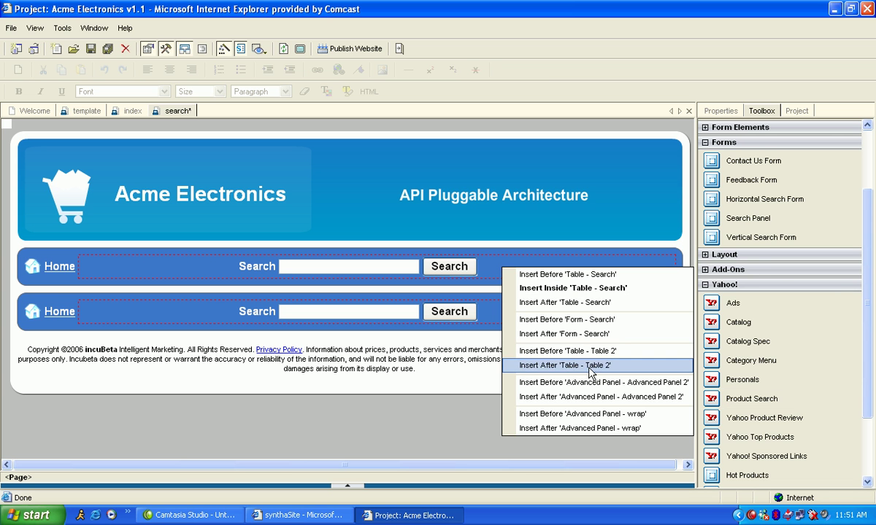
left_click(595, 398)
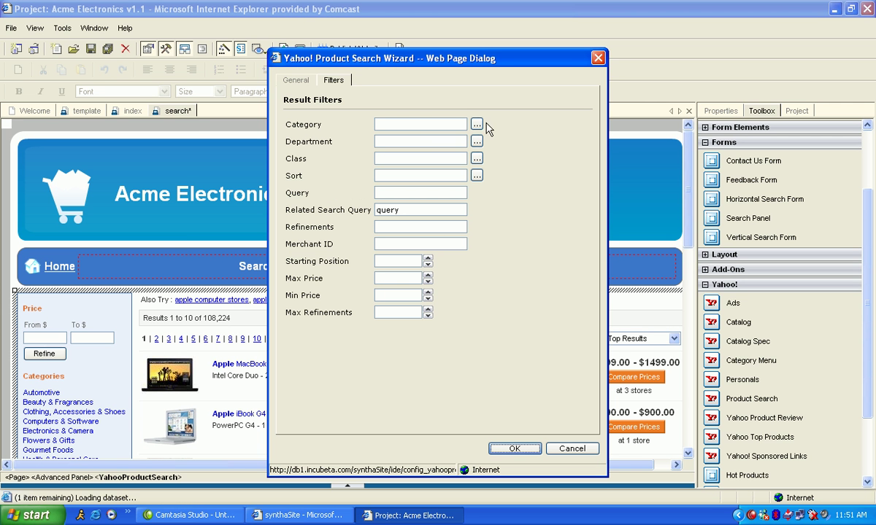
Step: Set the product search's Category filter to Electronics & Camera and save the search page
left_click(476, 124)
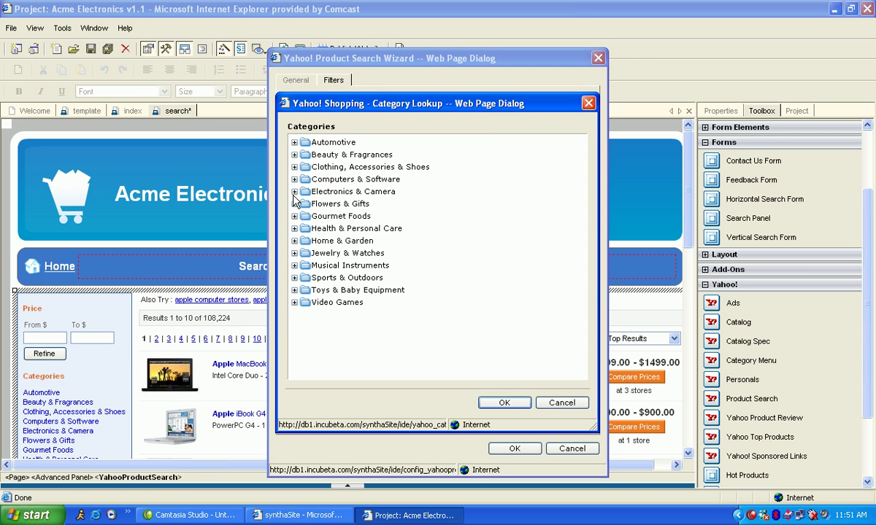
left_click(294, 192)
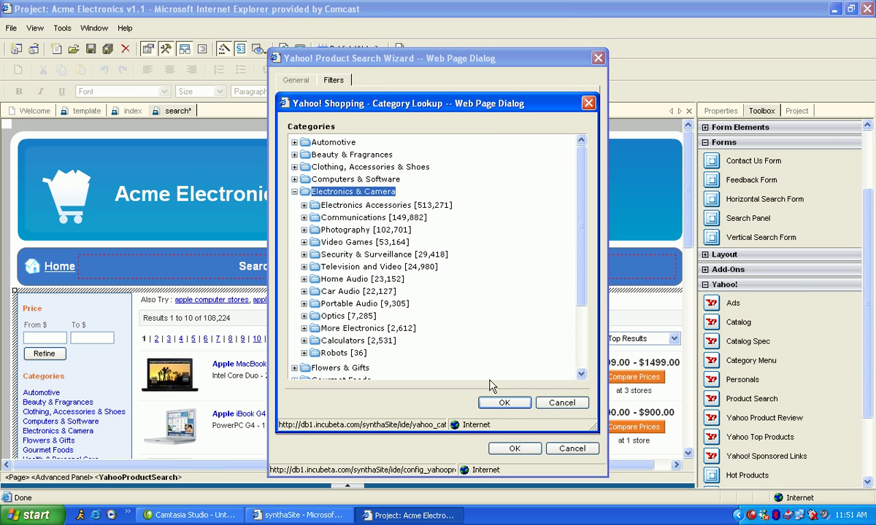
left_click(502, 404)
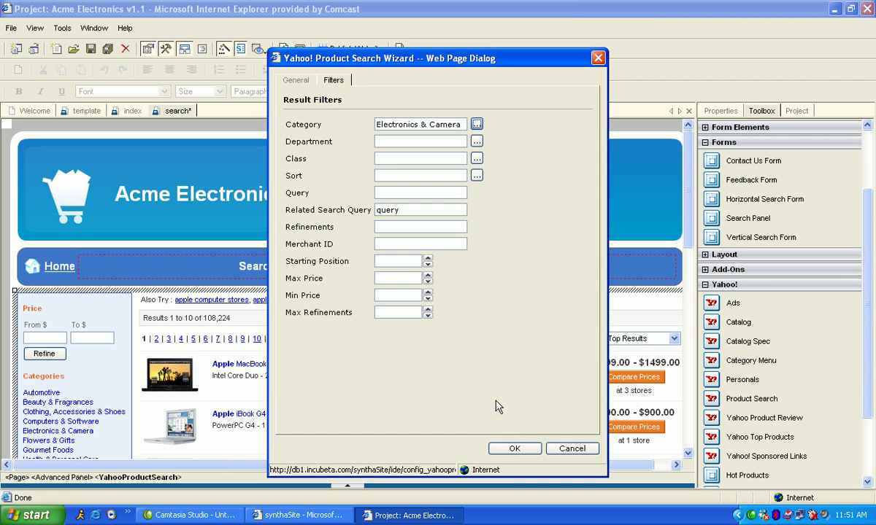
left_click(514, 449)
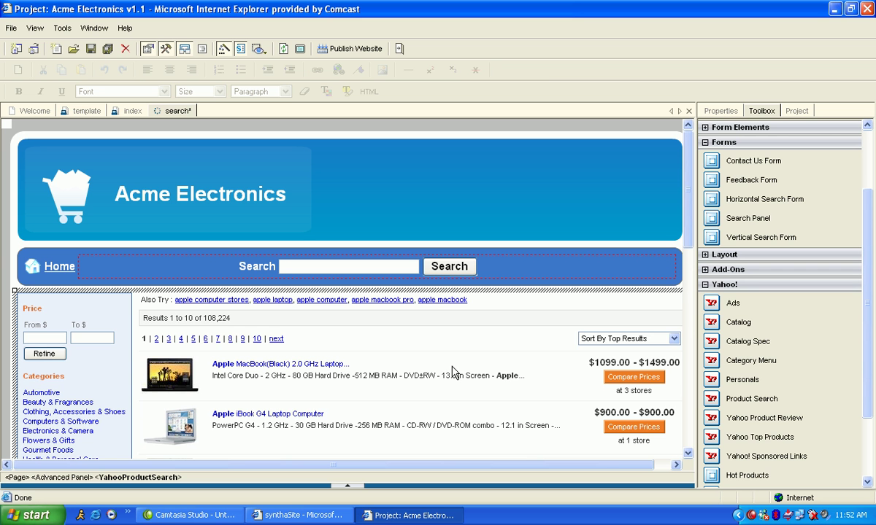
left_click(91, 51)
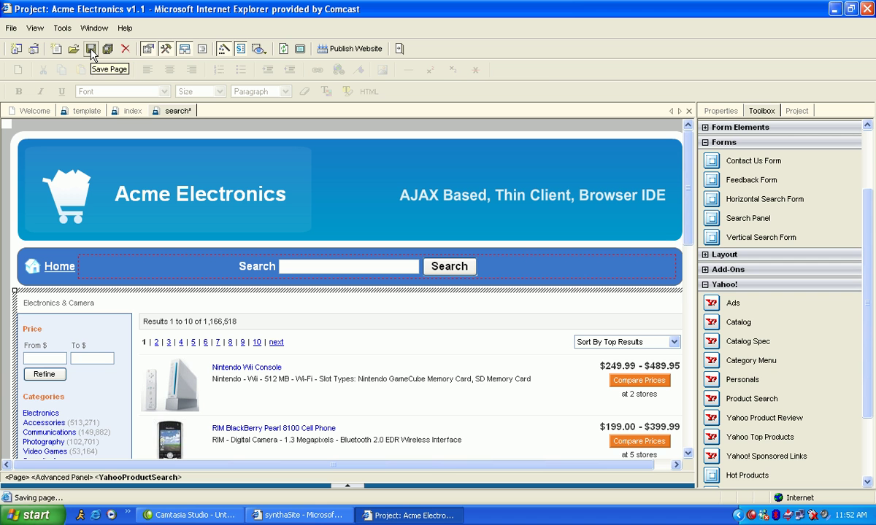
Step: Save a copy of the template page as a new page named catalog
left_click(81, 111)
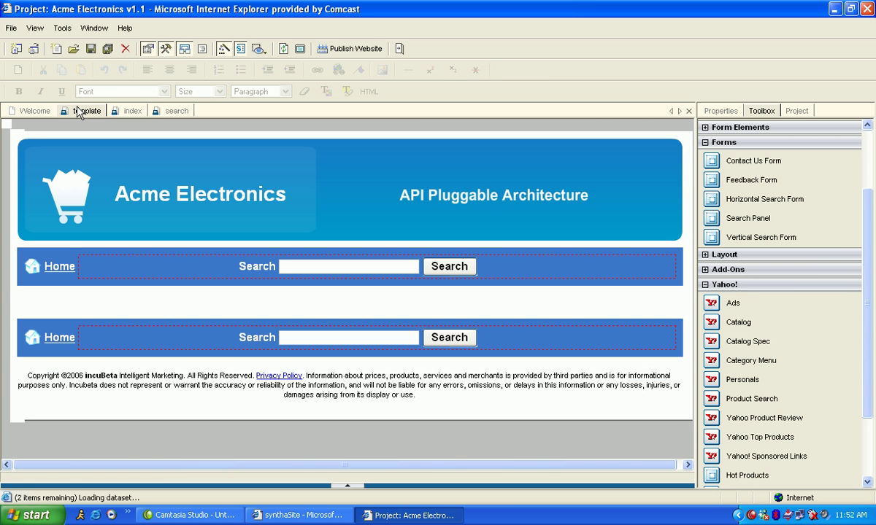
left_click(11, 30)
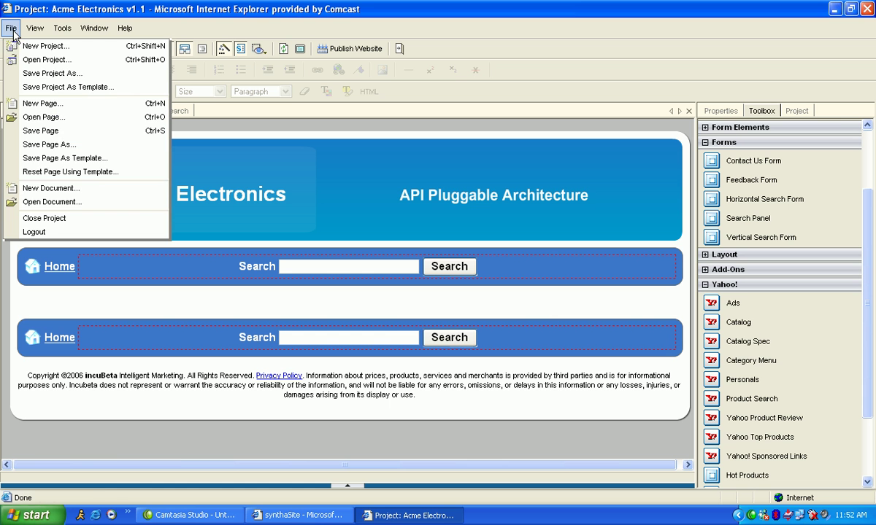
left_click(68, 148)
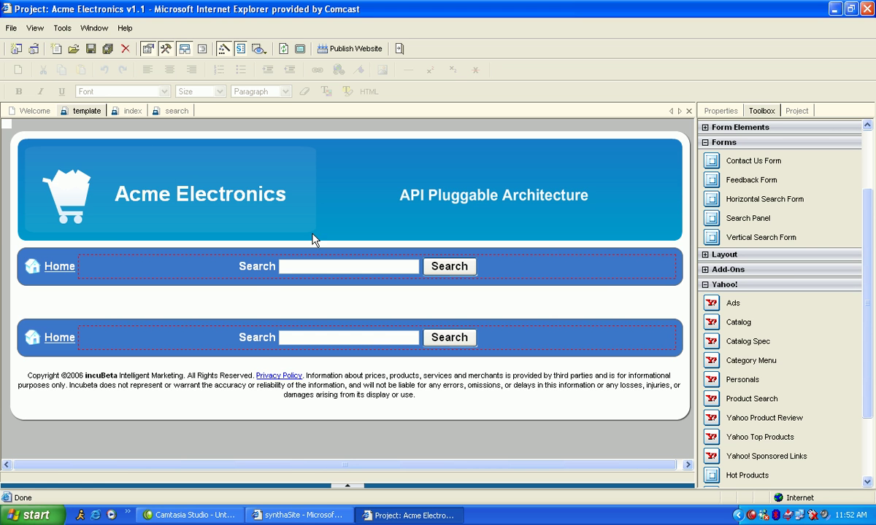
double_click(350, 196)
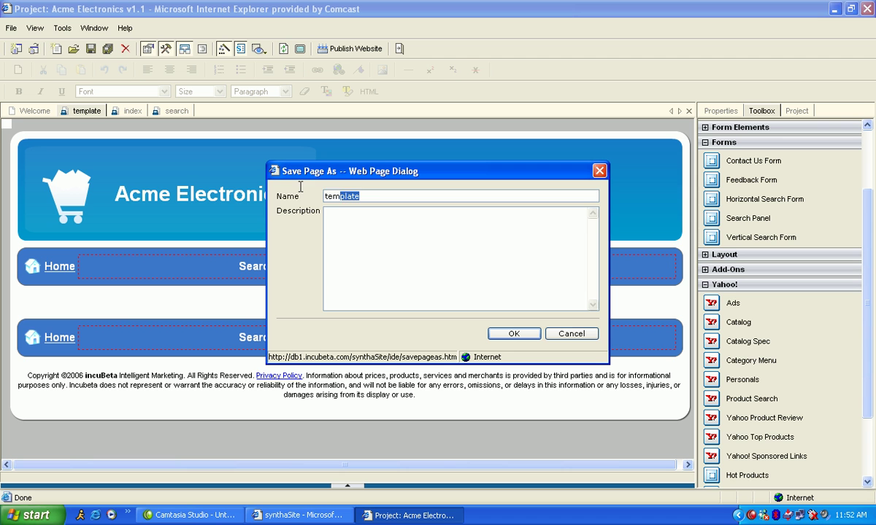
type("catalog")
left_click(514, 334)
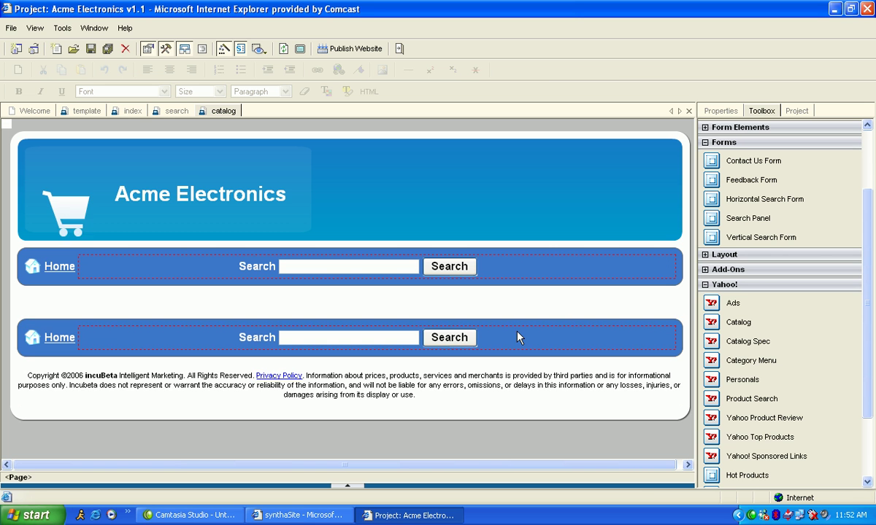
Step: Replace the catalog page's empty three-column table with the Yahoo! Catalog Spec component, inserted after 'Advanced Panel - Advanced Panel 2'
left_click(472, 310)
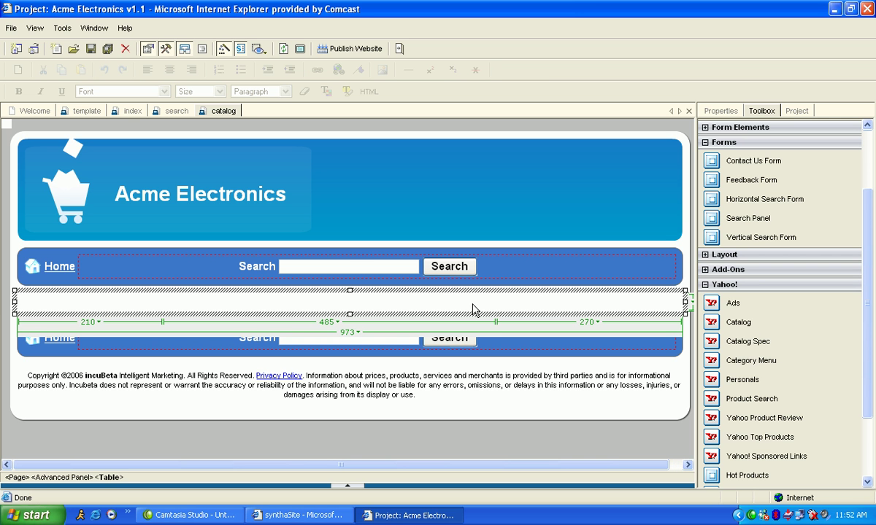
key("Delete")
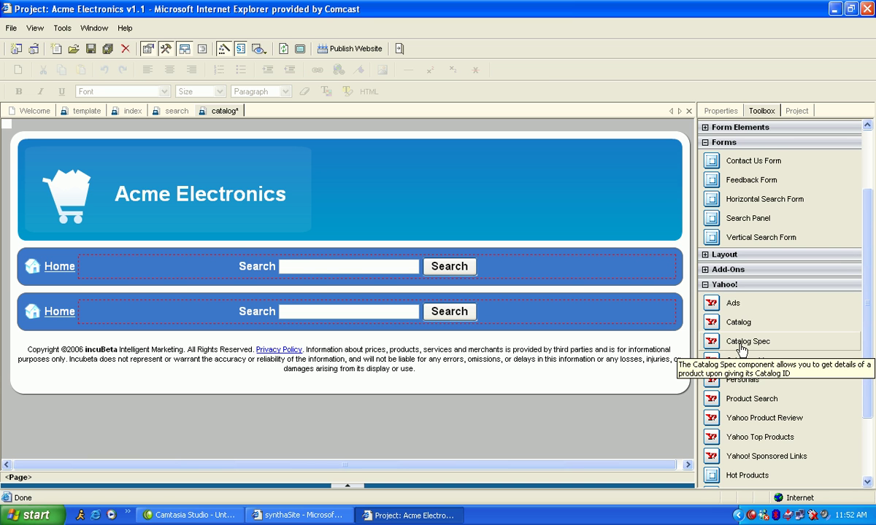
left_click_drag(740, 348, 552, 312)
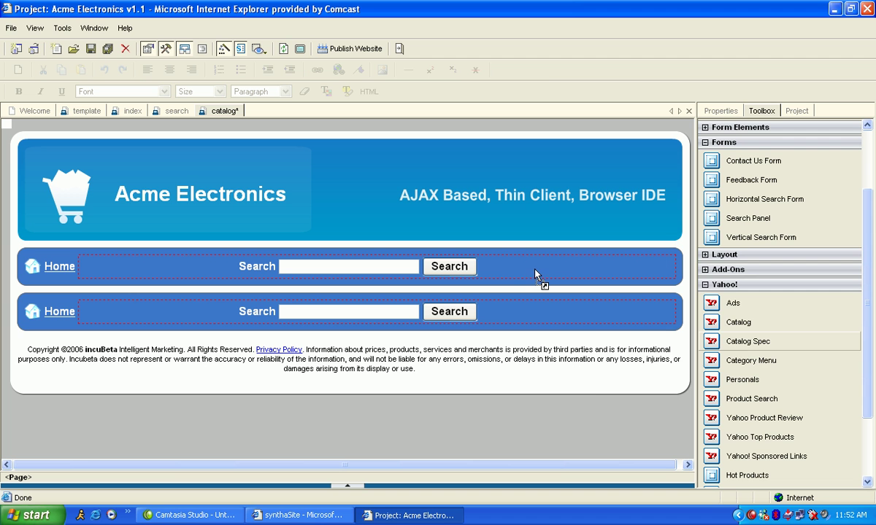
left_click_drag(535, 274, 535, 273)
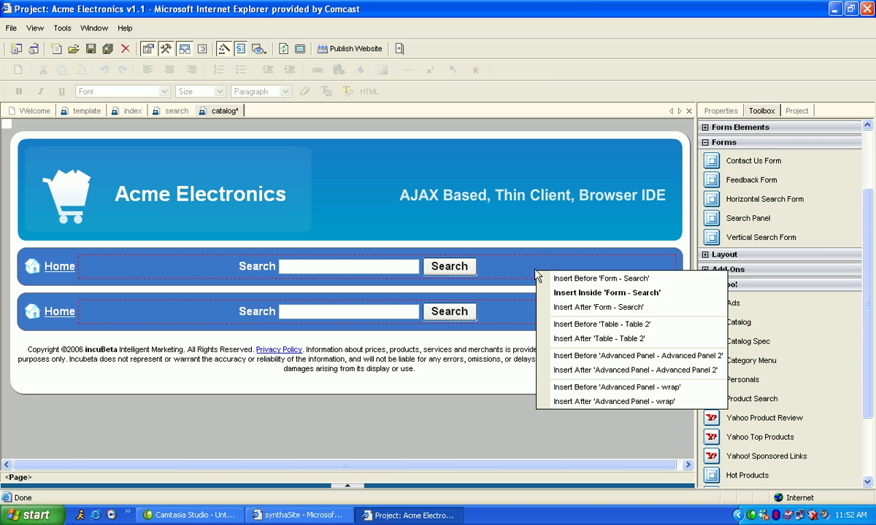
left_click(615, 357)
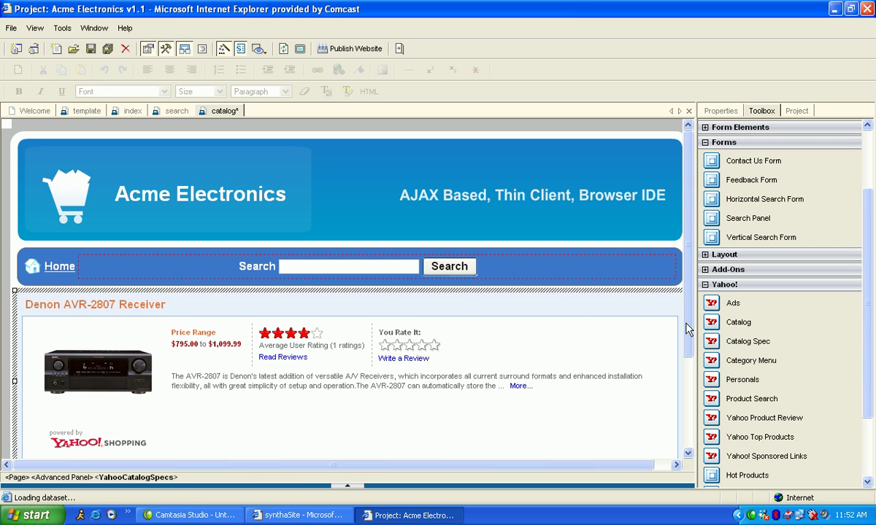
Step: Insert the Yahoo! Catalog component after 'YahooCatalogSpecs - YahooCatalogSpecs 1', dismiss its wizard without entering settings, and save the catalog page
scroll(692, 374, "down", 2)
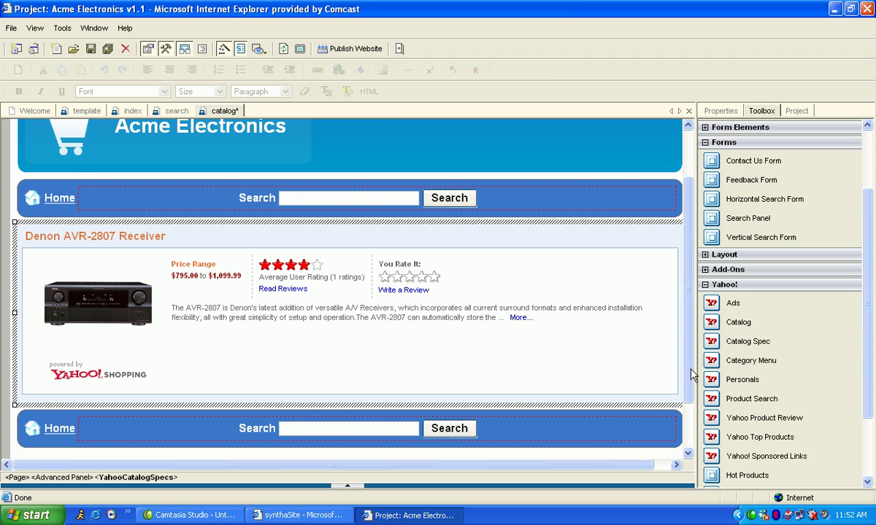
left_click_drag(742, 327, 519, 340)
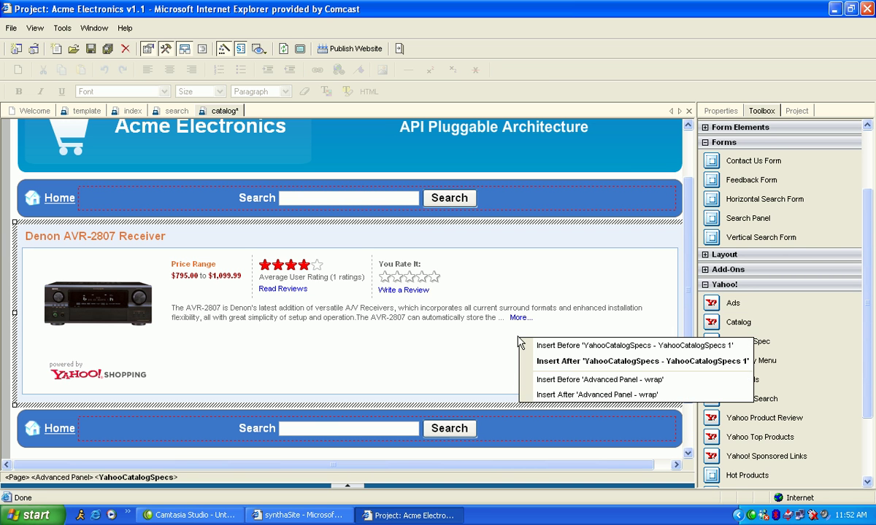
left_click(569, 362)
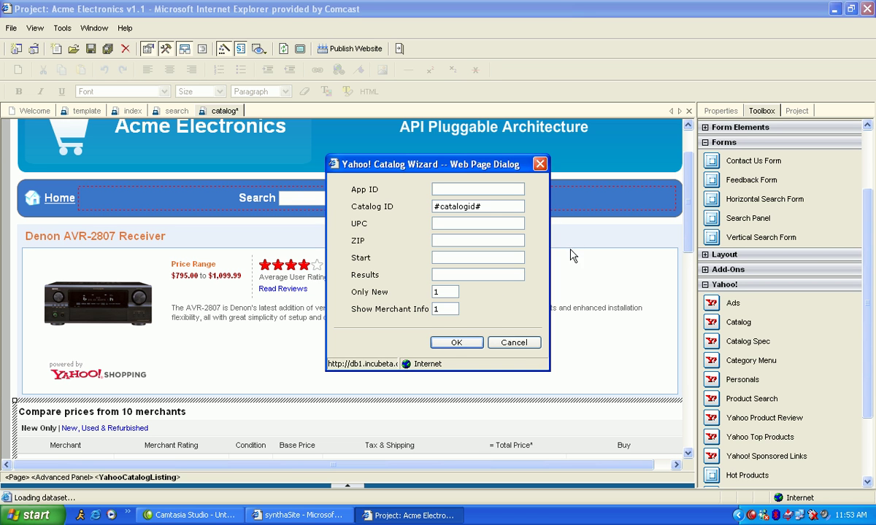
left_click(523, 346)
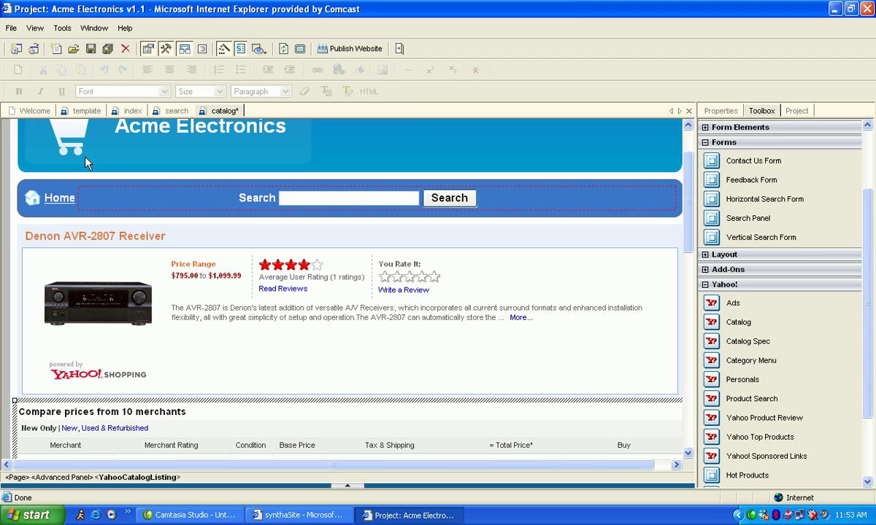
left_click(90, 49)
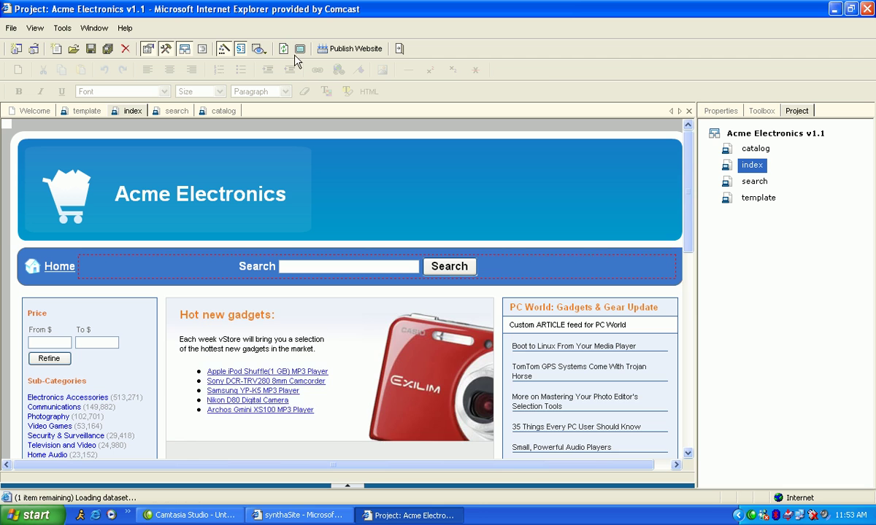
Step: Preview the index page in a maximized browser window and look over its categories, featured products and news feed
left_click(300, 50)
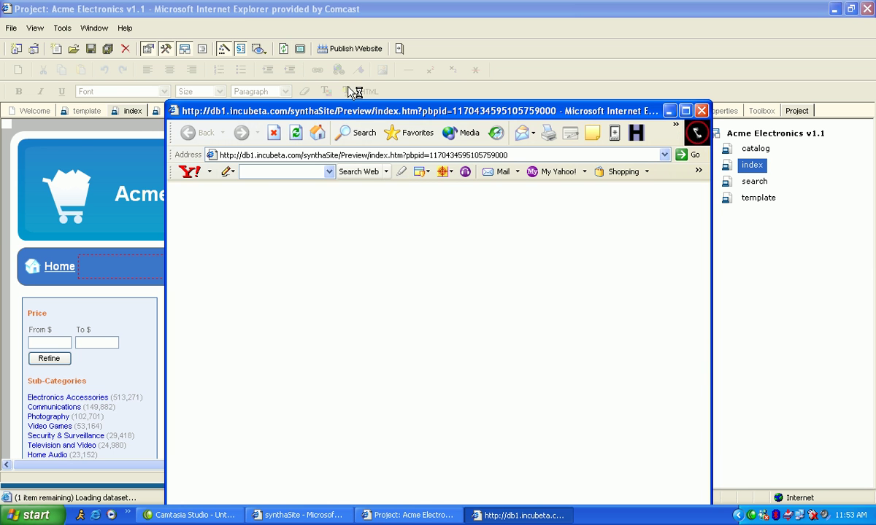
double_click(390, 111)
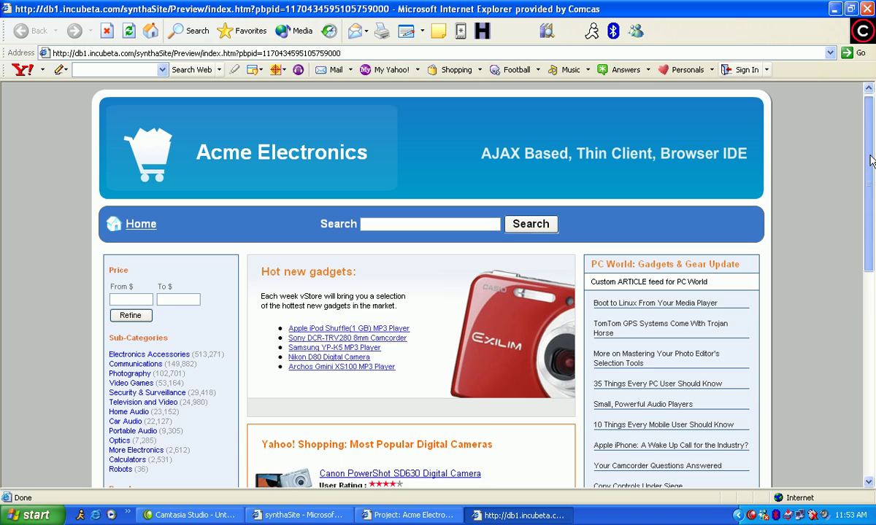
left_click_drag(870, 159, 777, 176)
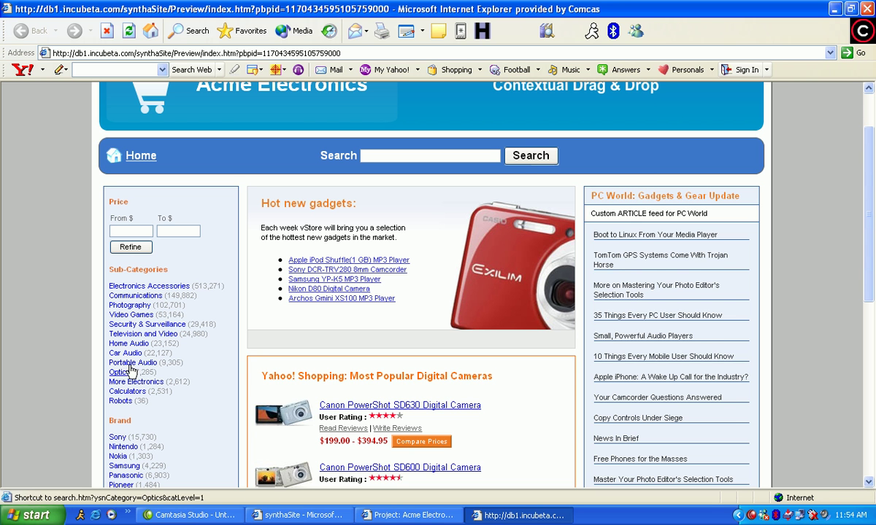
Step: Browse the Photography sub-category in the preview and refine the product results to the Canon brand
left_click(128, 305)
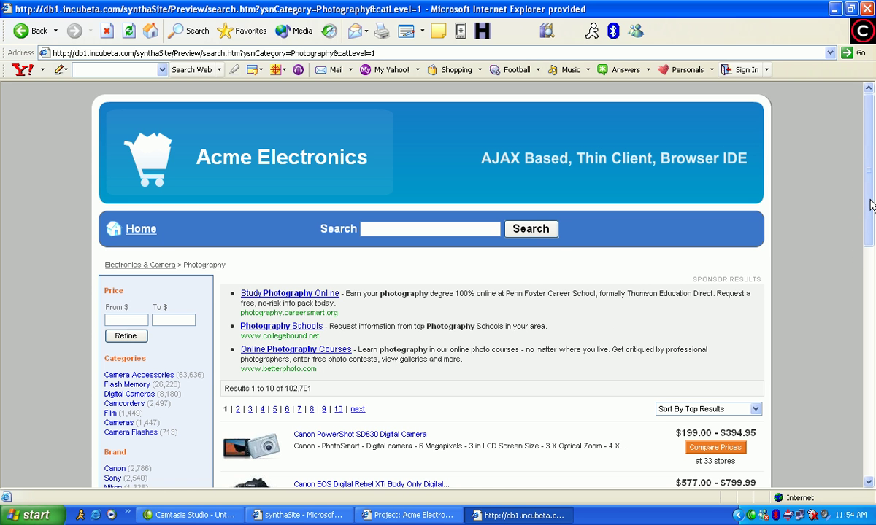
left_click_drag(868, 206, 770, 270)
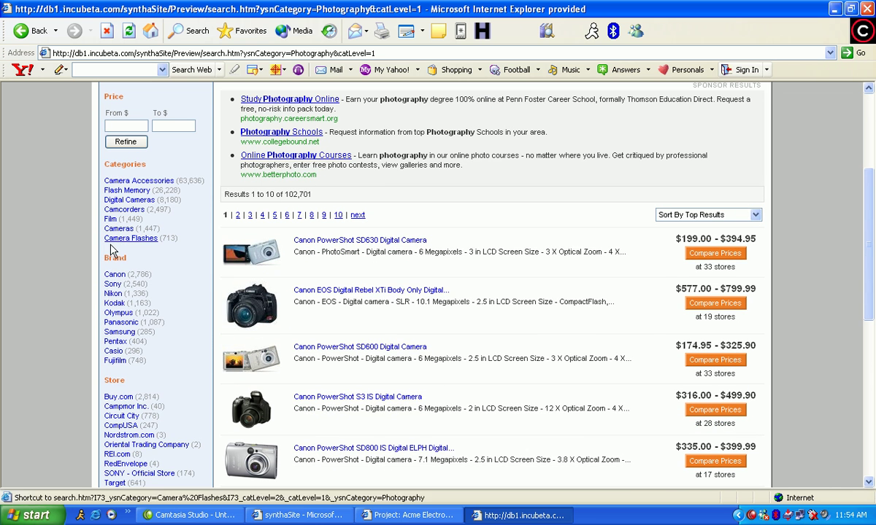
left_click(116, 275)
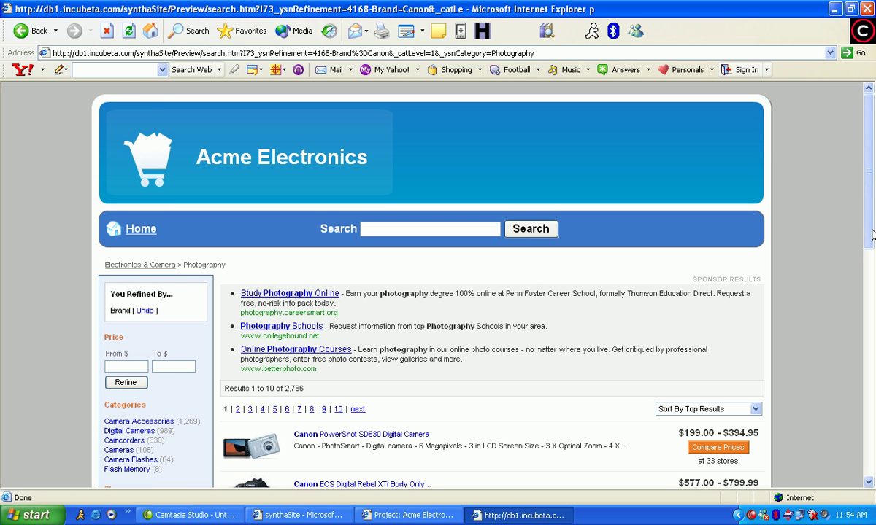
left_click_drag(869, 232, 873, 273)
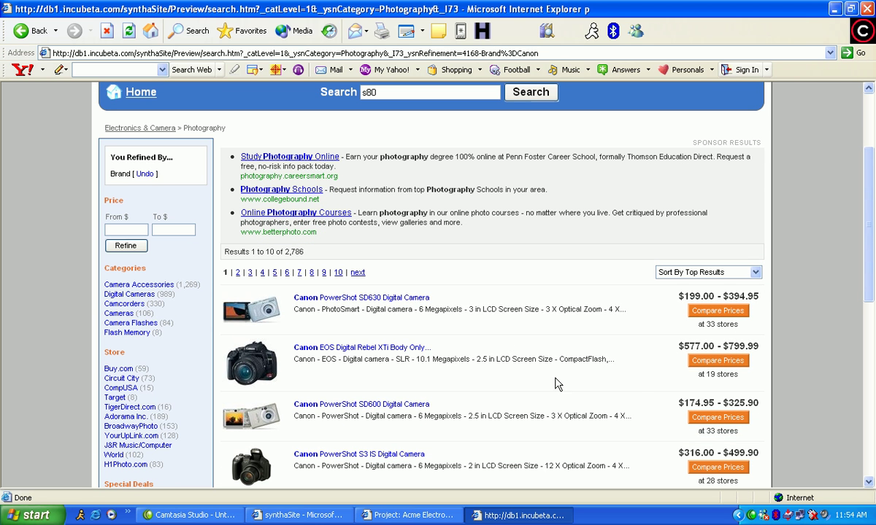
Step: Compare merchant prices for the Canon EOS Digital Rebel XTi Body Only and calculate the total price for ZIP code 12345
left_click(696, 365)
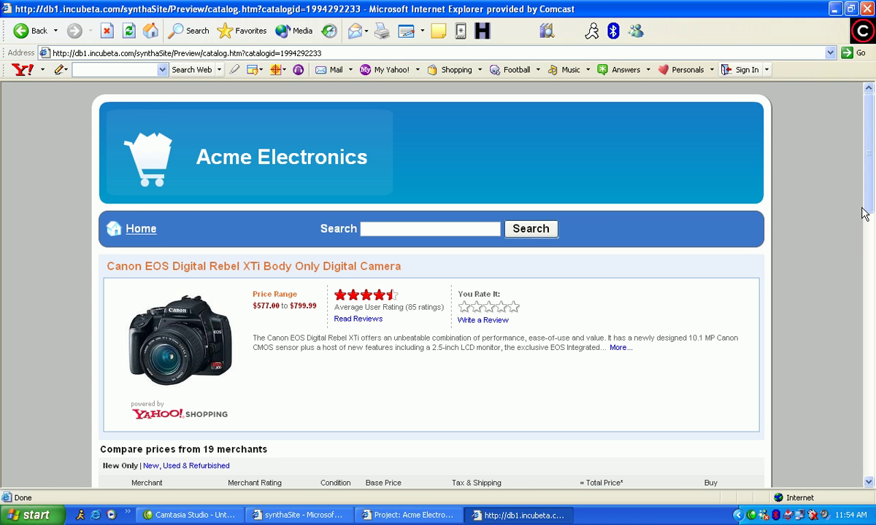
left_click_drag(868, 206, 868, 304)
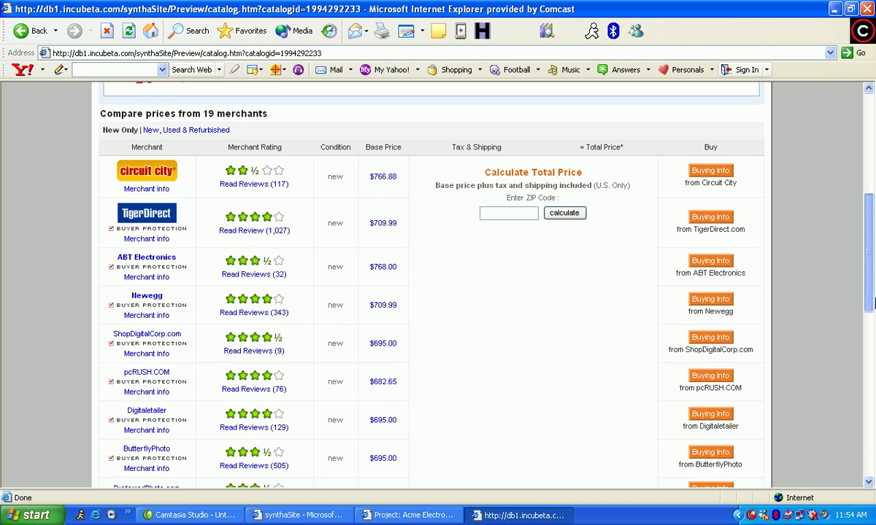
left_click(511, 210)
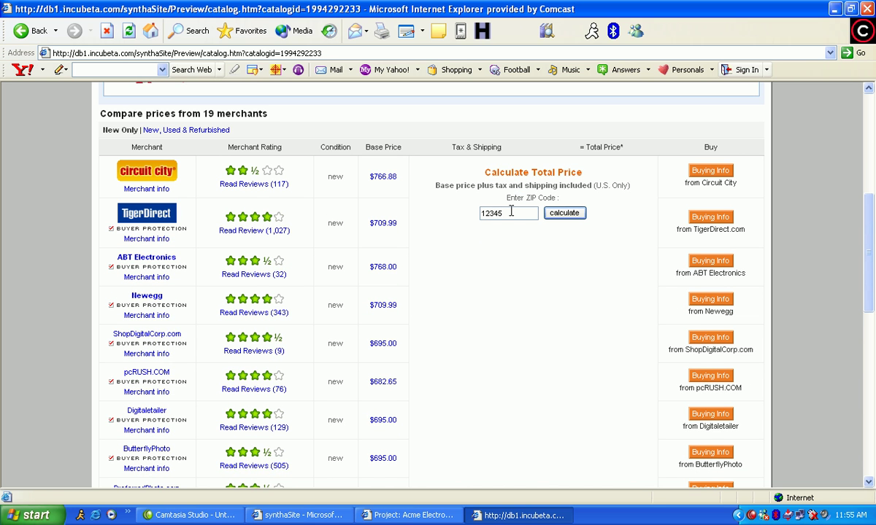
key("Return")
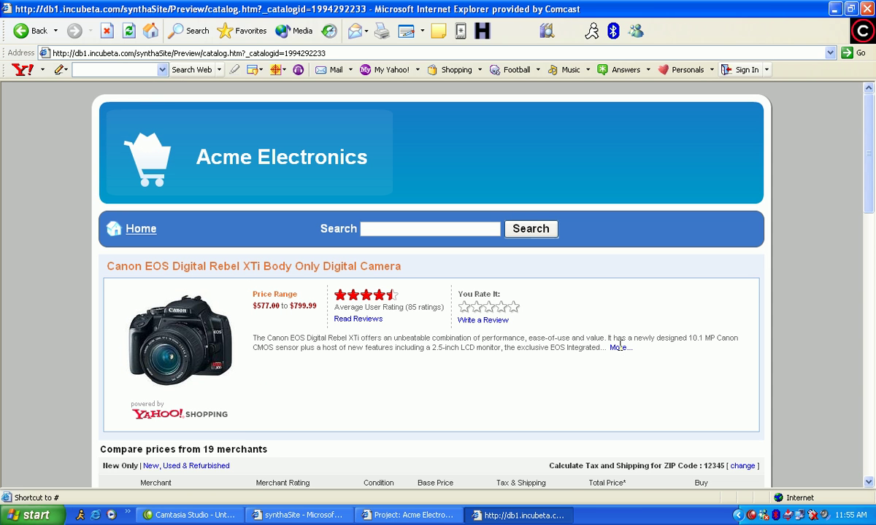
Step: Expand the camera's full description and examine its specifications and the merchants' tax, shipping and total prices
left_click(620, 347)
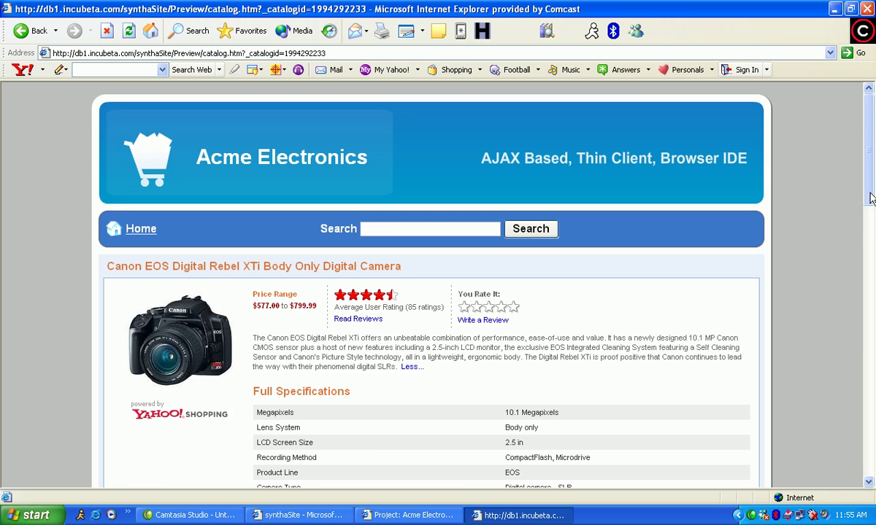
left_click_drag(871, 198, 869, 246)
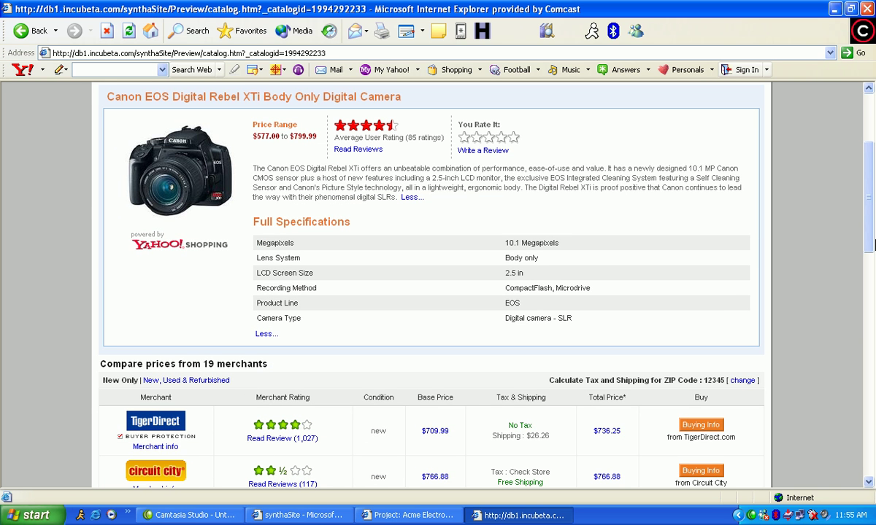